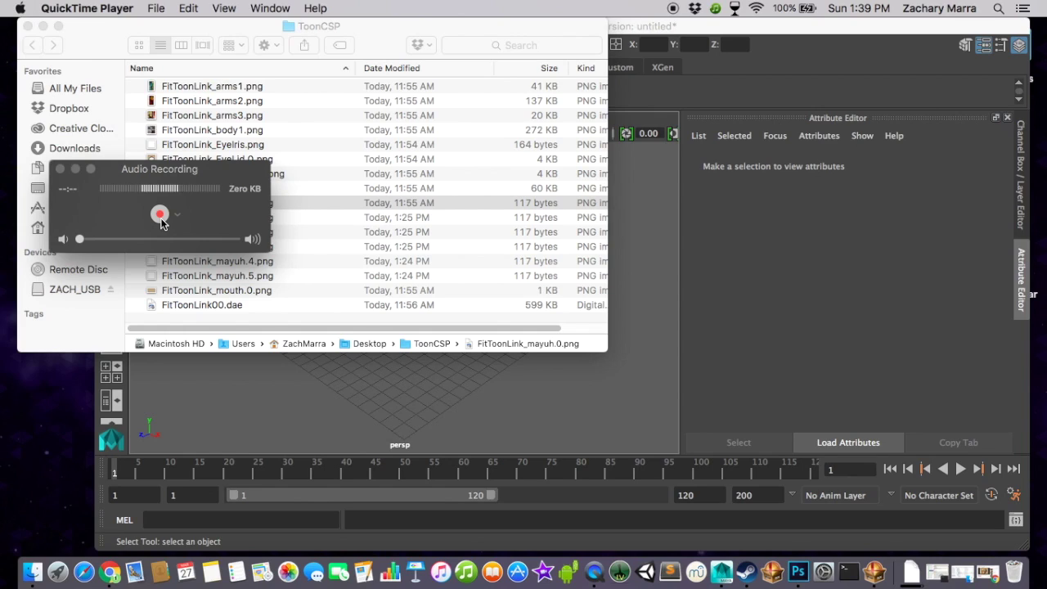
# Close the audio recording window and bring Maya in front of the ToonCSP folder window
pyautogui.click(60, 170)
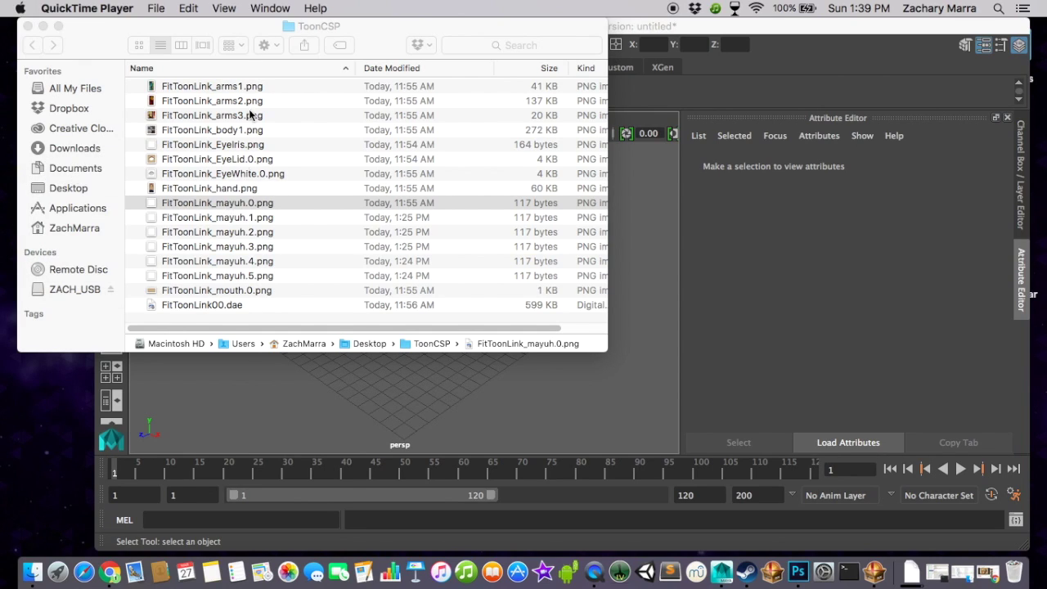
pyautogui.click(122, 29)
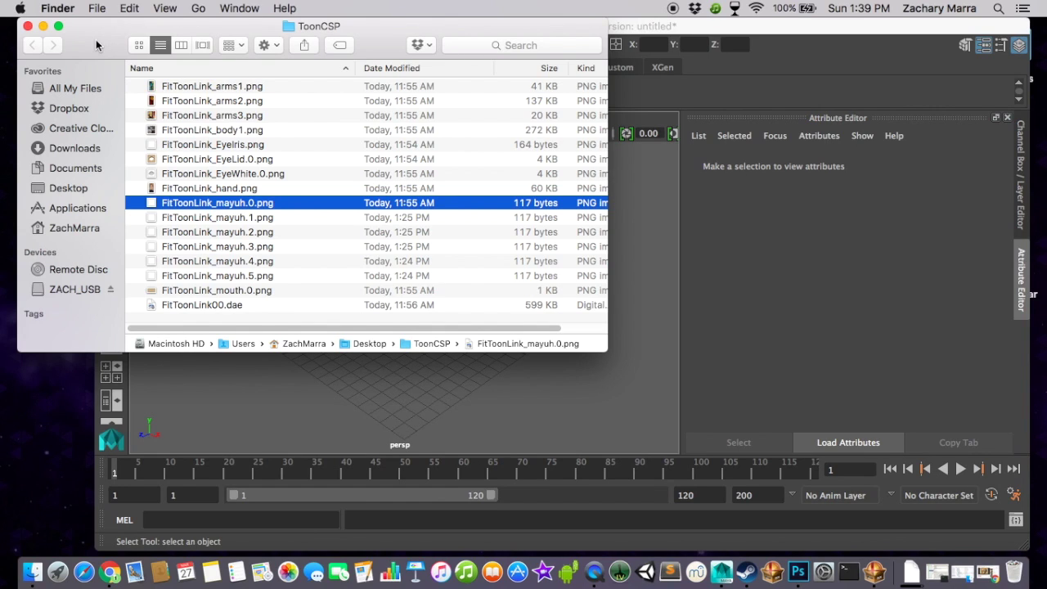
pyautogui.click(649, 26)
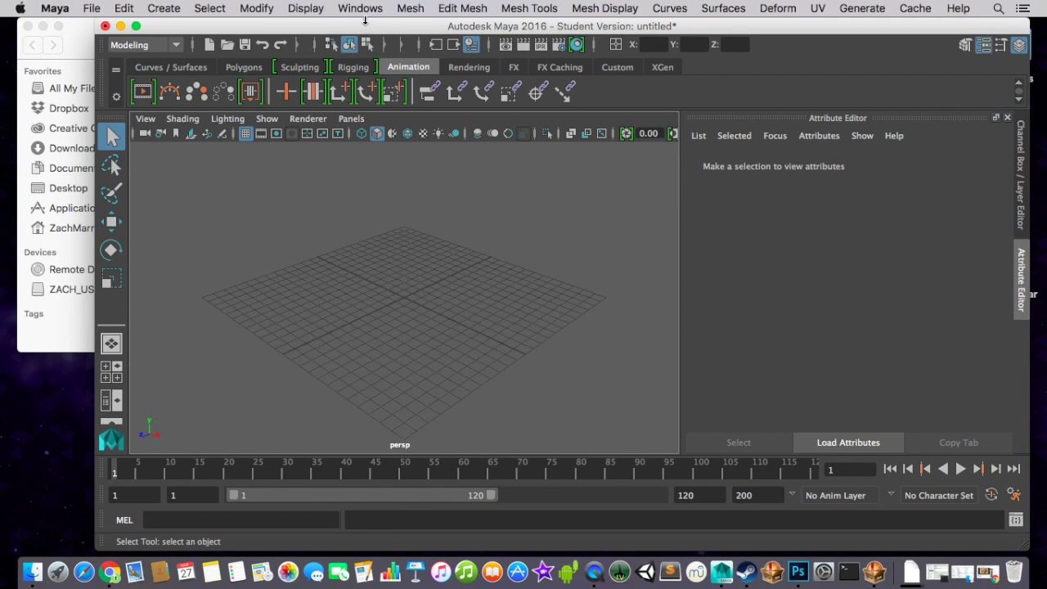
# Slide the Maya window right to reveal the ToonCSP folder, then minimize it to the Dock
pyautogui.moveTo(371, 28); pyautogui.dragTo(328, 7)
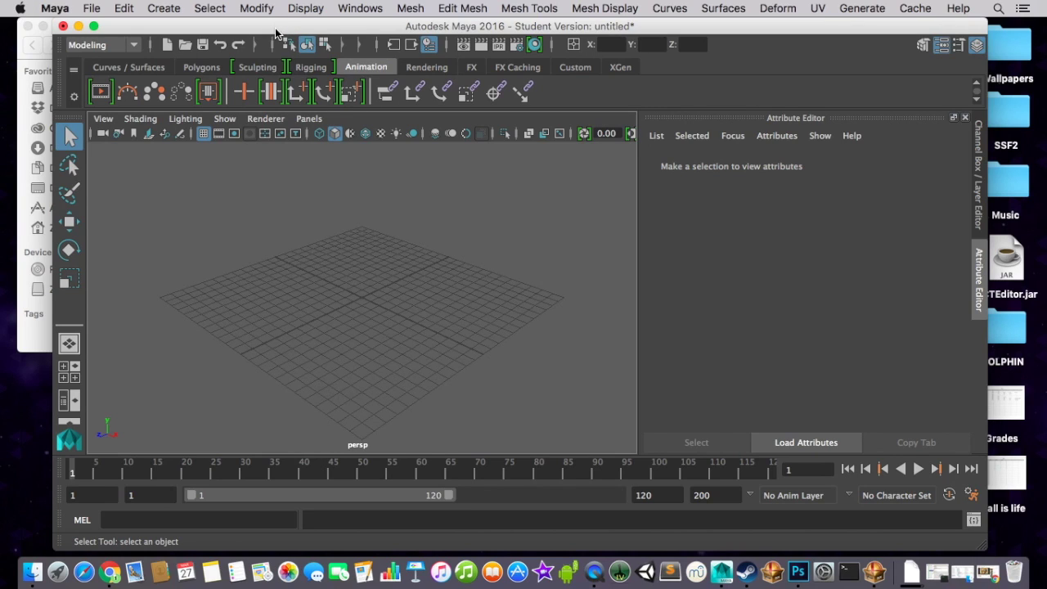
pyautogui.moveTo(271, 21); pyautogui.dragTo(435, 21)
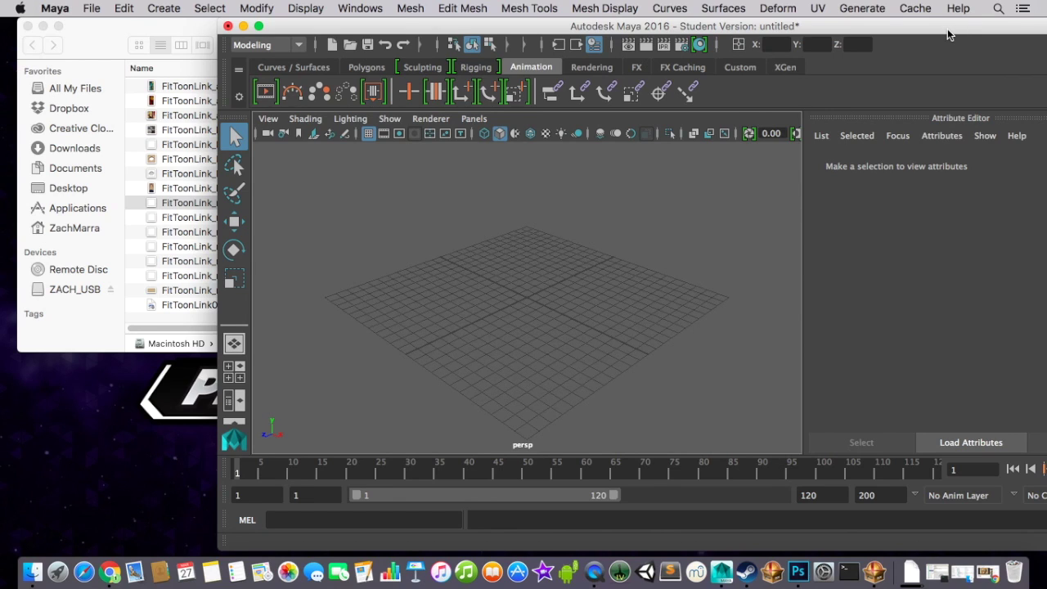
pyautogui.click(243, 26)
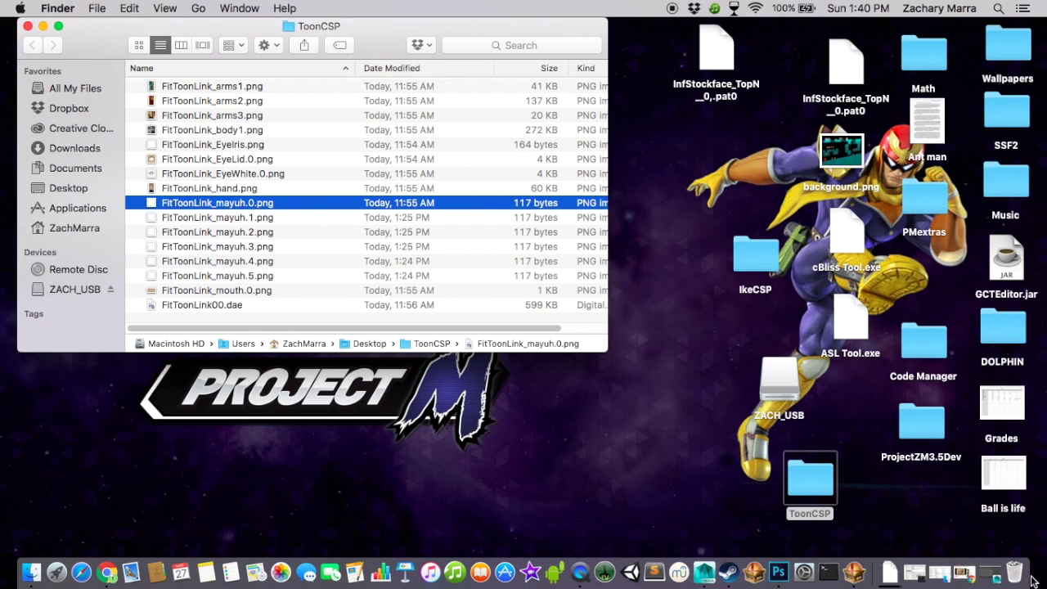
# Restore BrawlBox and preview the FitToonLink_EyeIris texture of fittoonlink06.pac
pyautogui.click(855, 572)
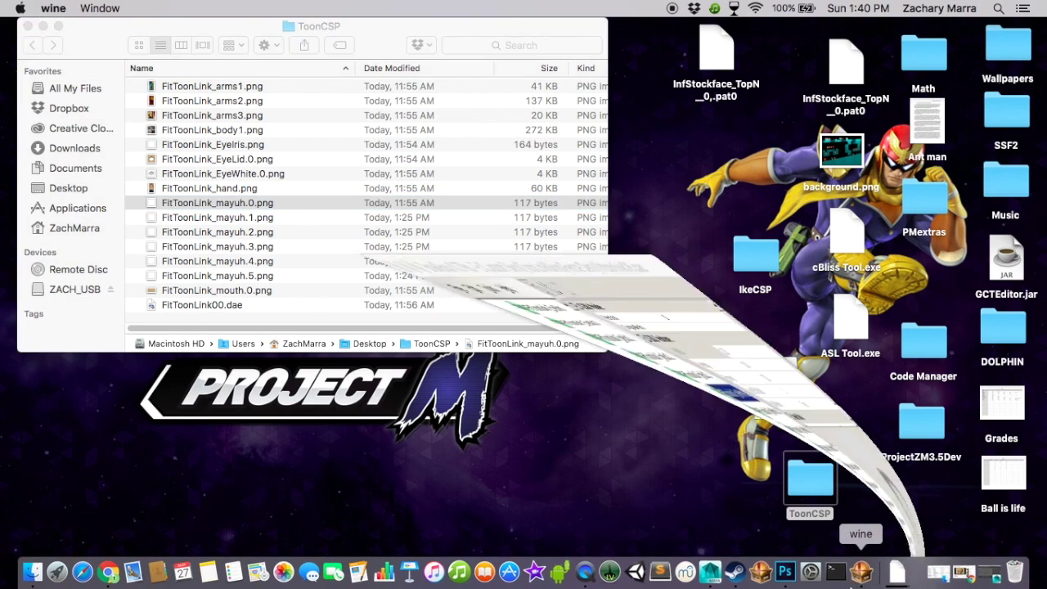
pyautogui.scroll(-3, 122, 155)
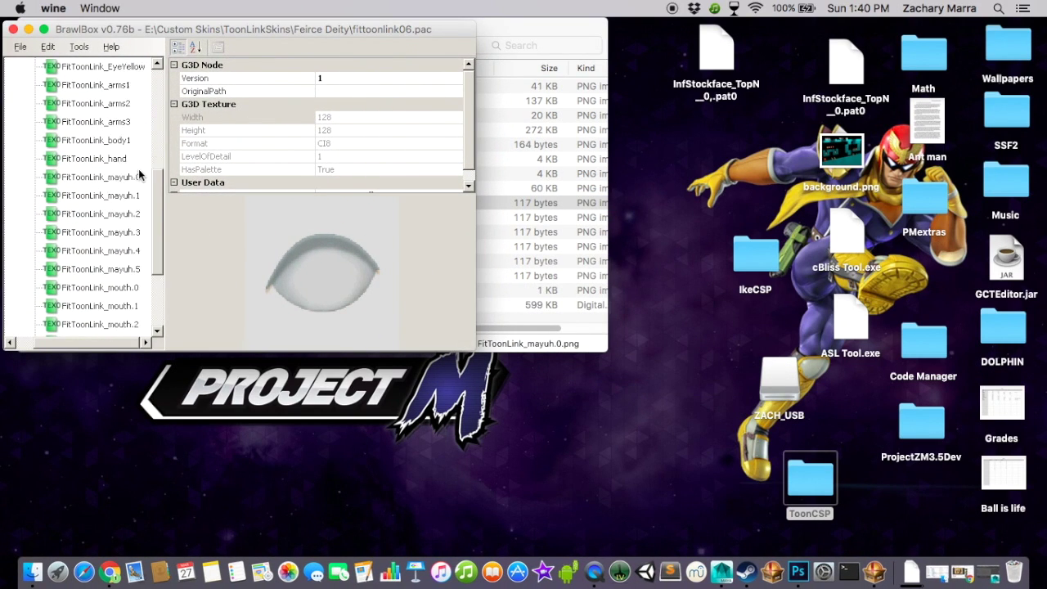
pyautogui.scroll(5, 136, 175)
pyautogui.click(110, 163)
# Review the EyeLid, EyeWhite and EyeYellow textures one by one
pyautogui.press('Down')
pyautogui.press('Down')
pyautogui.press('Down')
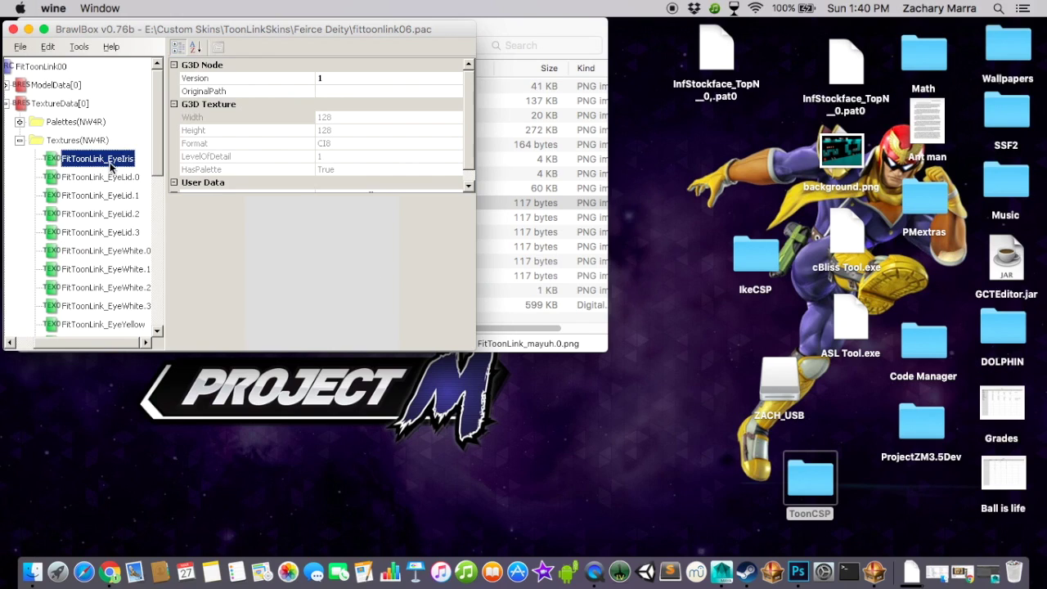
pyautogui.press('Up')
pyautogui.press('Up')
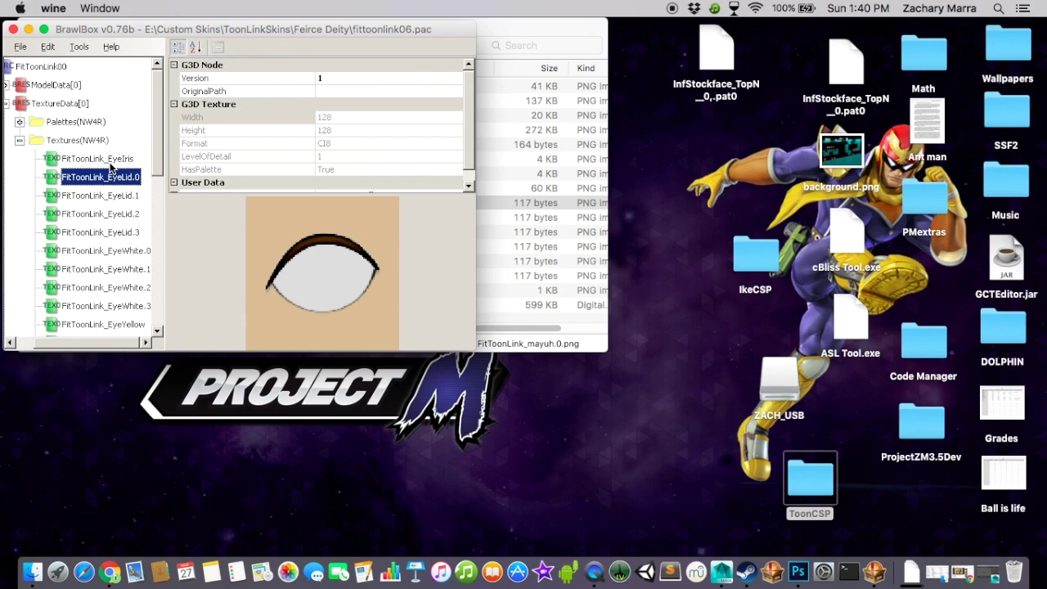
pyautogui.press('Down')
pyautogui.press('Down')
pyautogui.press('Down')
pyautogui.press('Up')
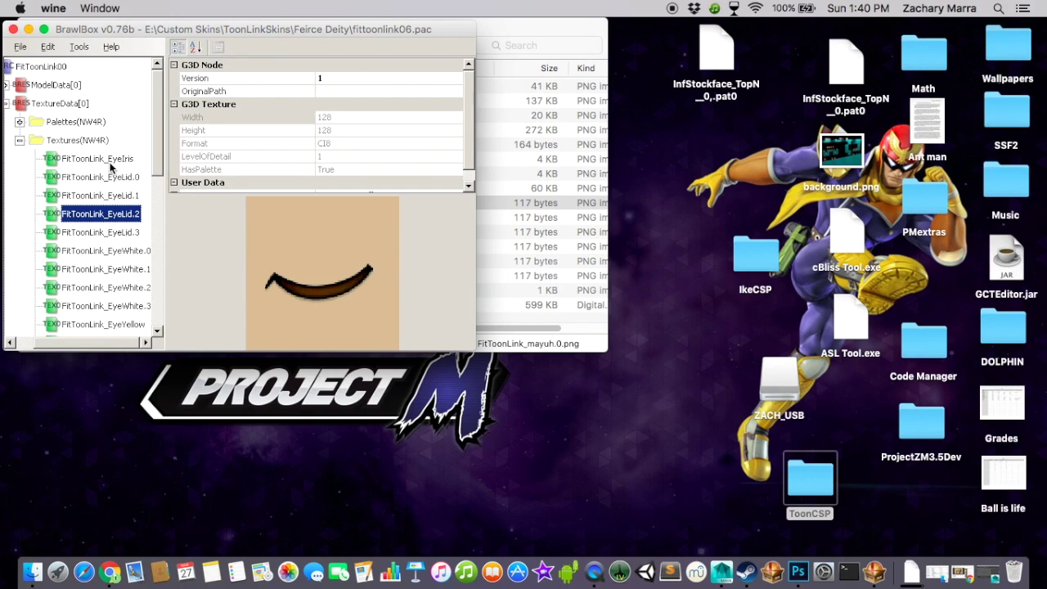
pyautogui.press('Up')
pyautogui.press('Up')
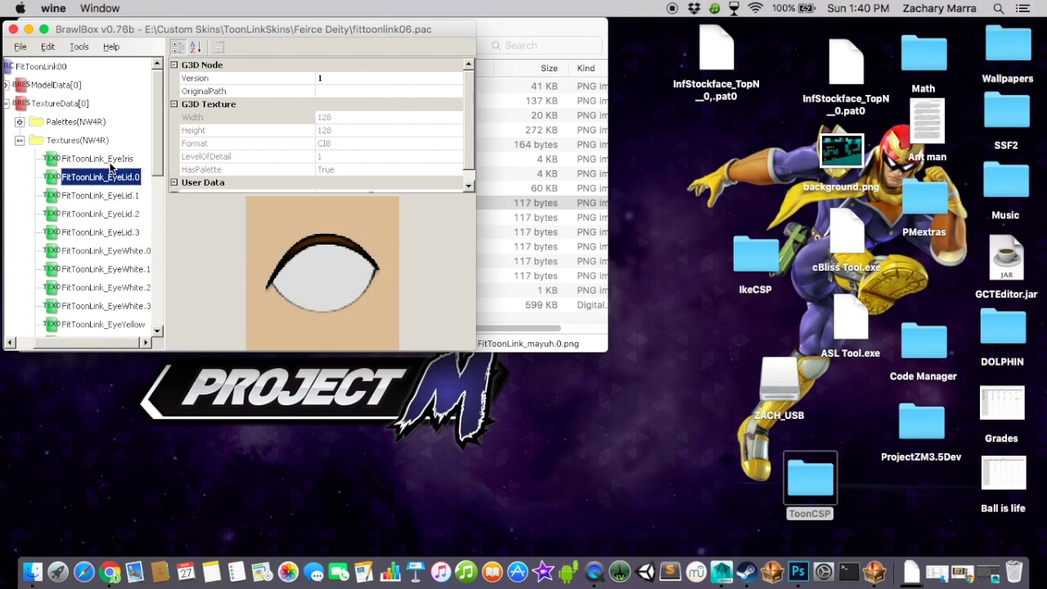
pyautogui.press('Up')
pyautogui.press('Down')
pyautogui.press('Up')
pyautogui.press('Down')
pyautogui.press('Down')
pyautogui.press('Up')
pyautogui.press('Down')
pyautogui.press('Up')
pyautogui.press('Down')
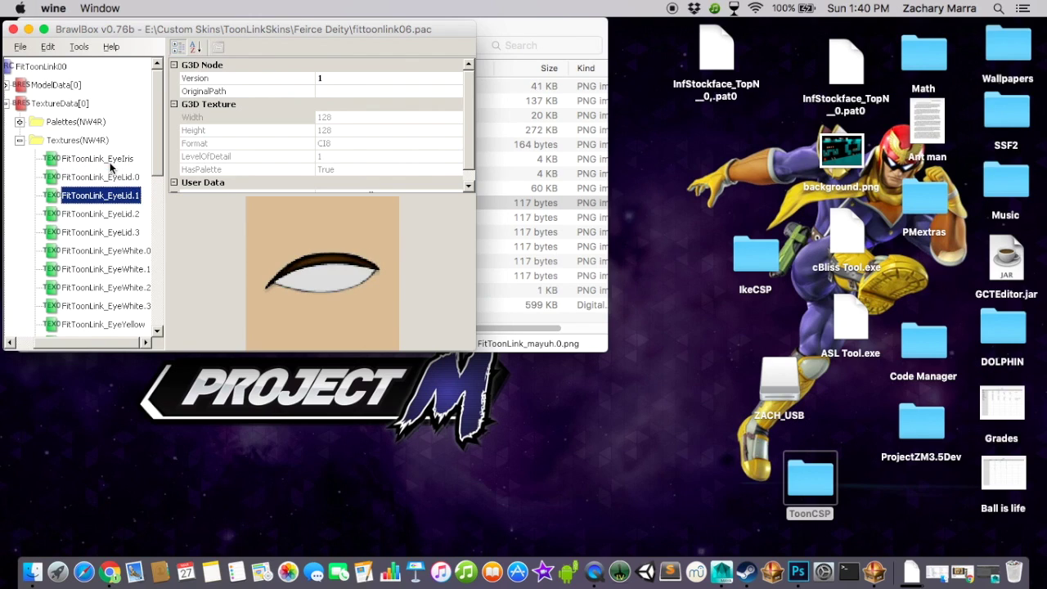
pyautogui.press('Down')
pyautogui.press('Down')
pyautogui.press('Down')
pyautogui.press('Down')
pyautogui.press('Down')
pyautogui.press('Down')
pyautogui.press('Up')
pyautogui.press('Up')
pyautogui.press('Down')
pyautogui.press('Down')
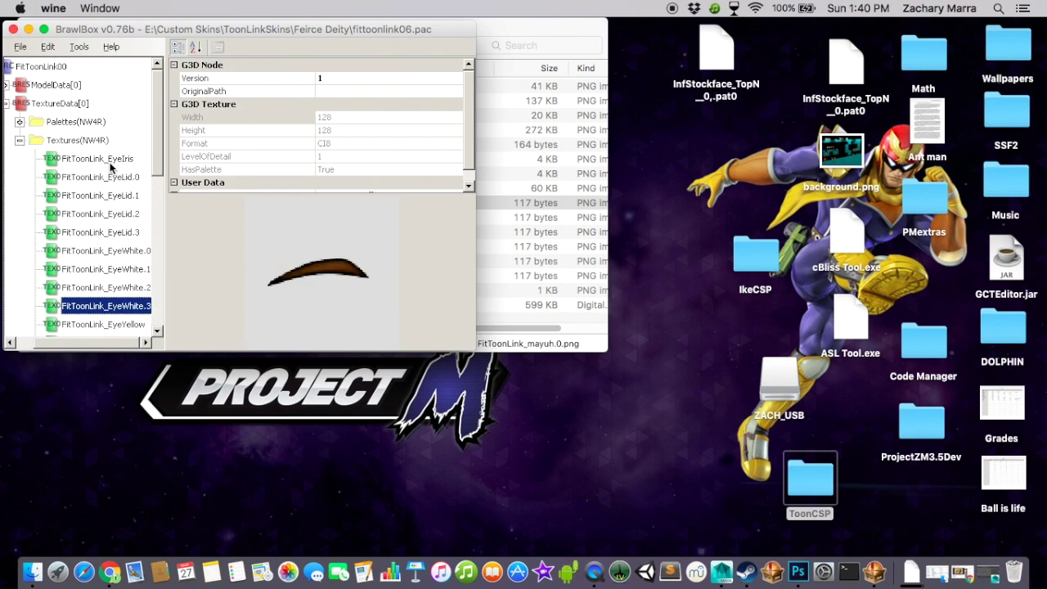
pyautogui.press('Down')
pyautogui.press('Down')
pyautogui.press('Up')
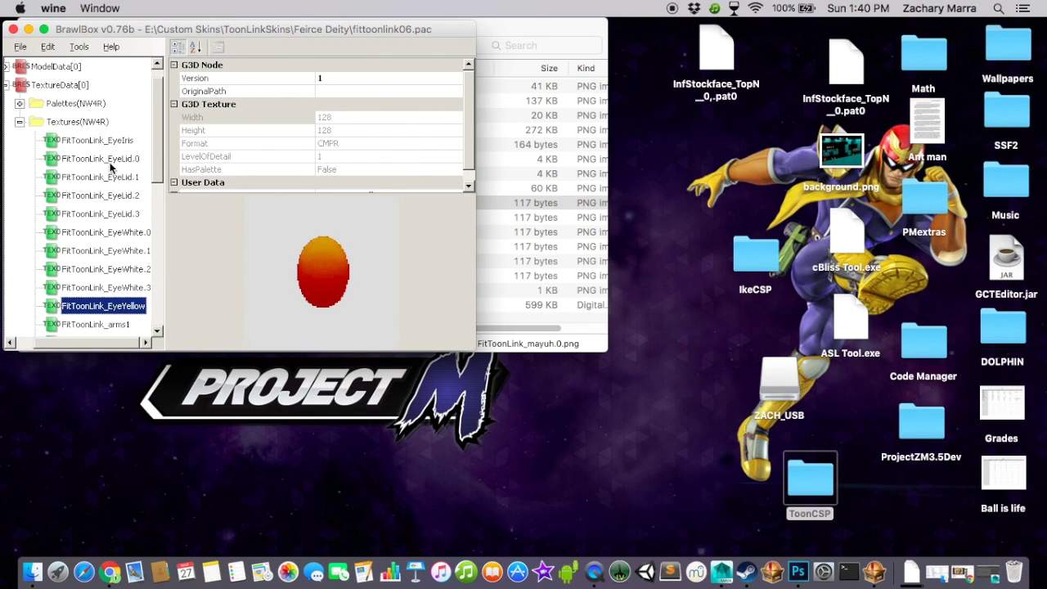
# Review the arms, body, hand, mayuh and mouth textures down to ModelData[10]
pyautogui.press('Down')
pyautogui.press('Down')
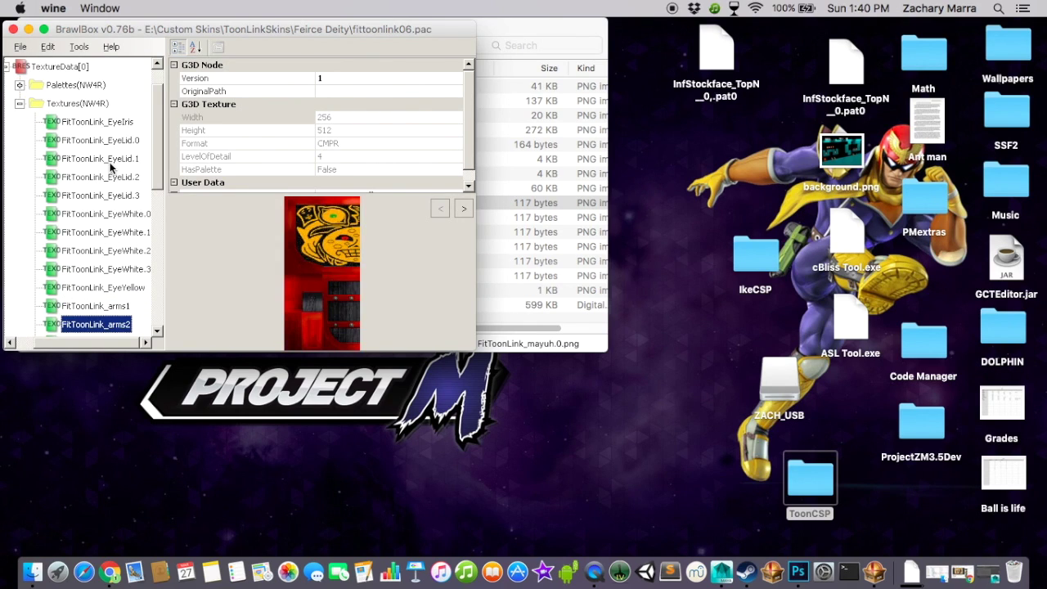
pyautogui.press('Up')
pyautogui.press('Down')
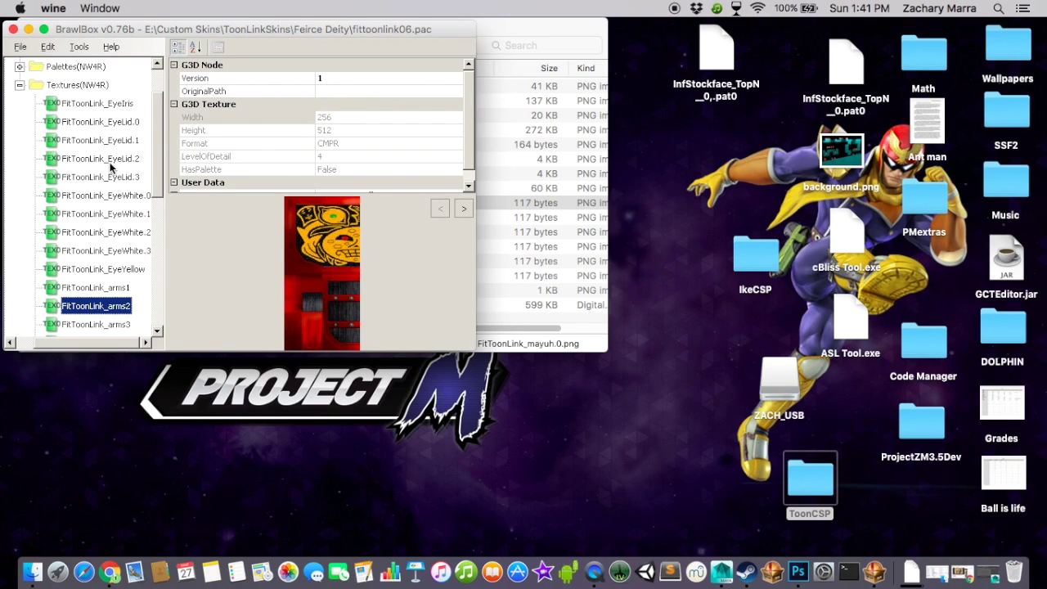
pyautogui.press('Down')
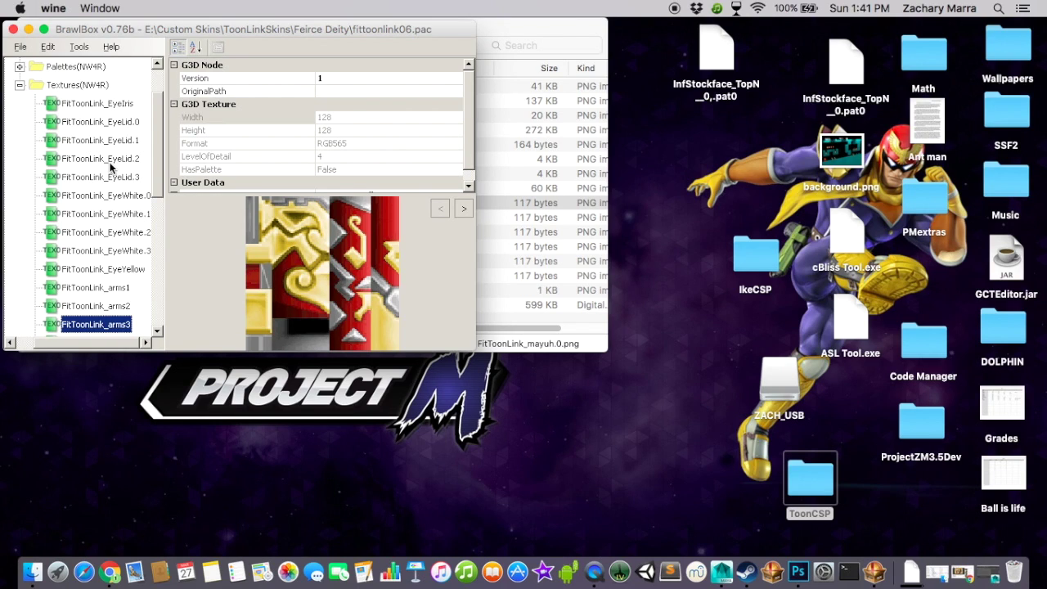
pyautogui.press('Down')
pyautogui.press('Down')
pyautogui.press('Up')
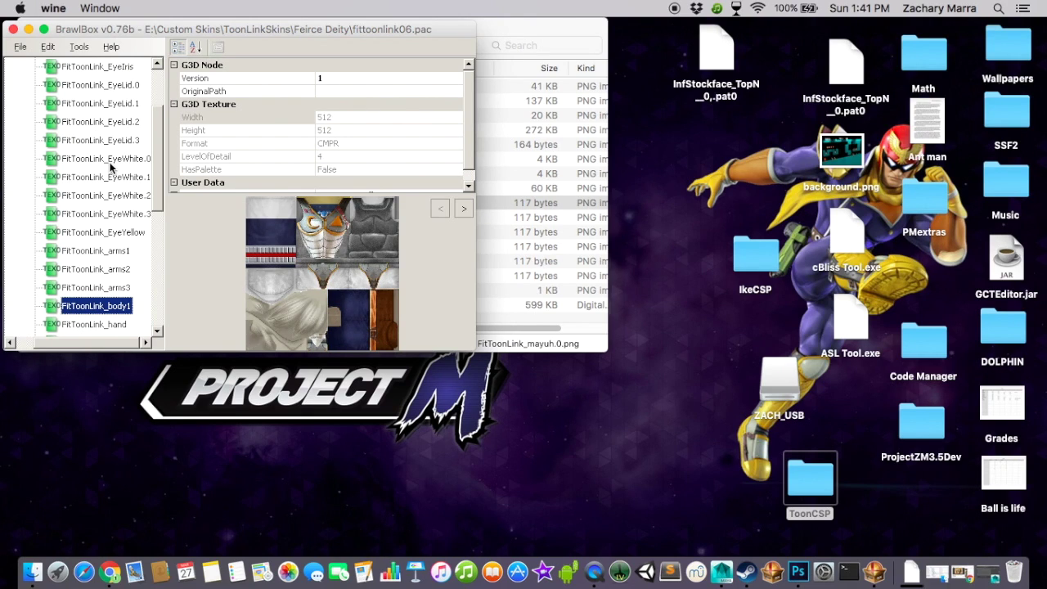
pyautogui.press('Down')
pyautogui.press('Down')
pyautogui.press('Down')
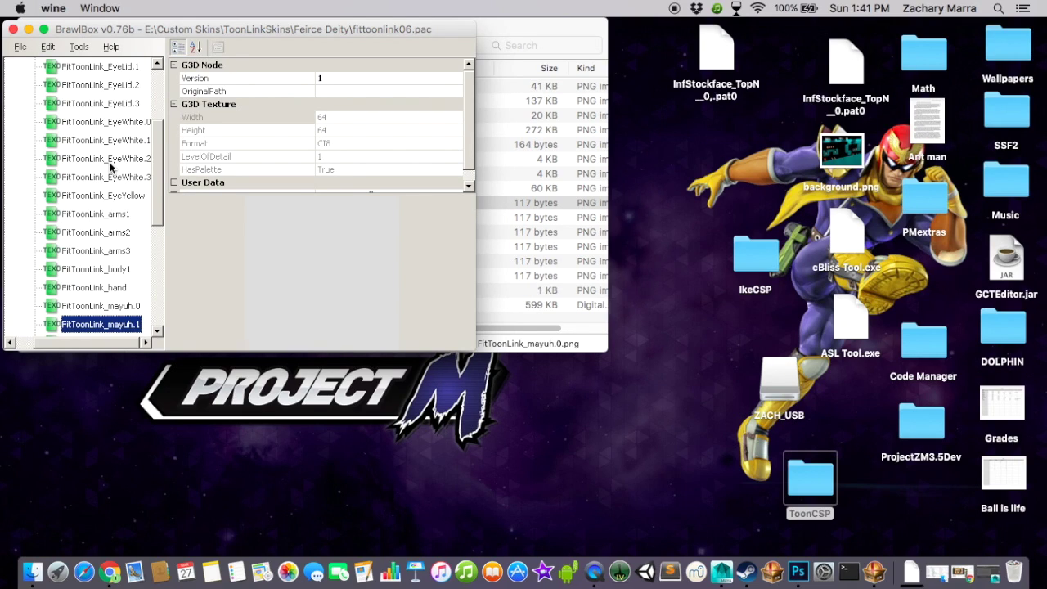
pyautogui.press('Up')
pyautogui.press('Down')
pyautogui.press('Down')
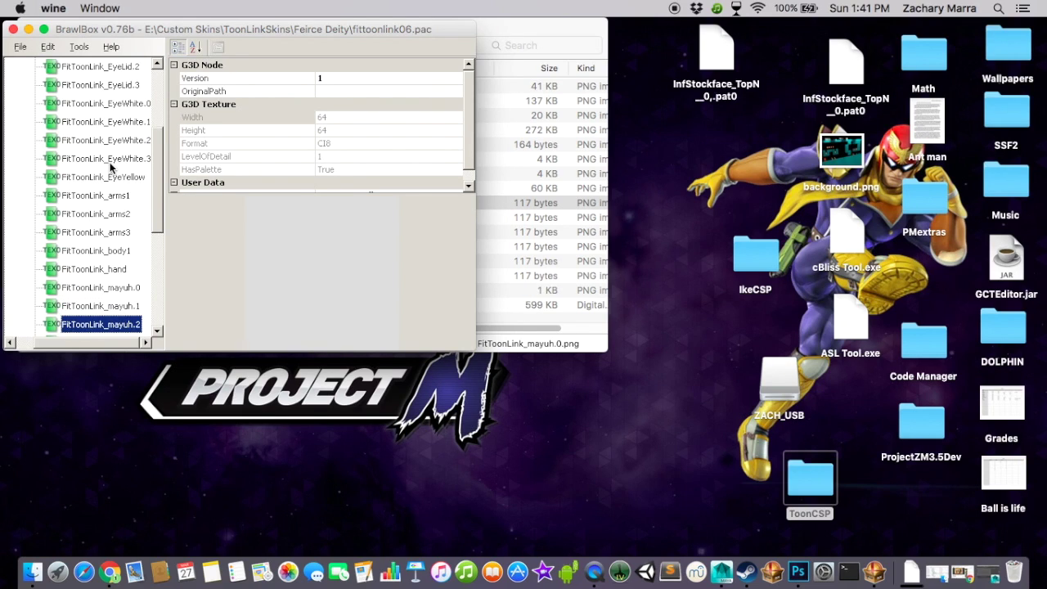
pyautogui.press('Up')
pyautogui.press('Up')
pyautogui.press('Down')
pyautogui.press('Down')
pyautogui.press('Down')
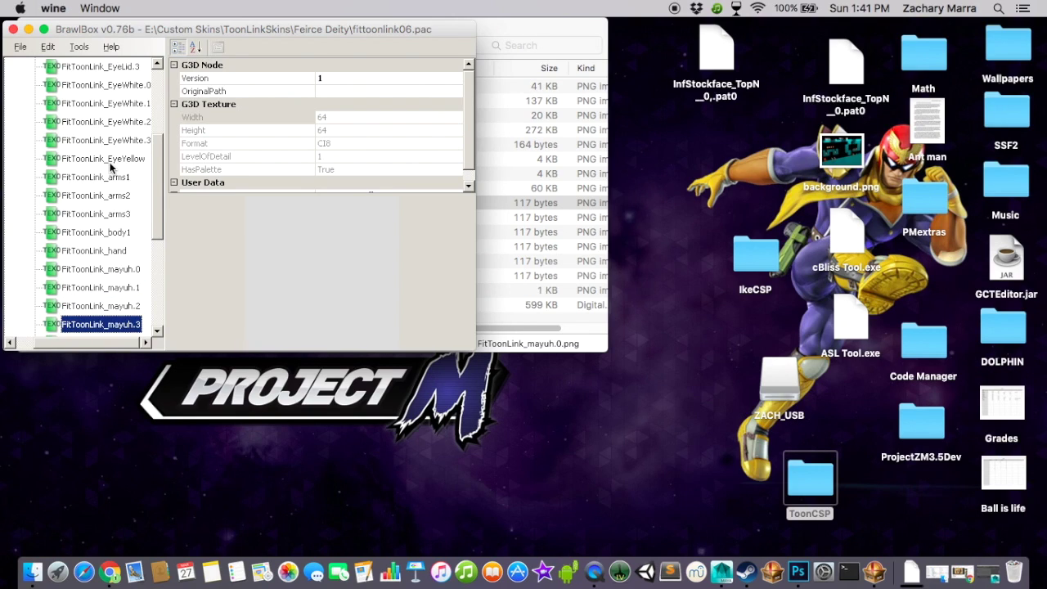
pyautogui.press('Down')
pyautogui.press('Down')
pyautogui.press('Down')
pyautogui.press('Down')
pyautogui.press('Down')
pyautogui.press('Down')
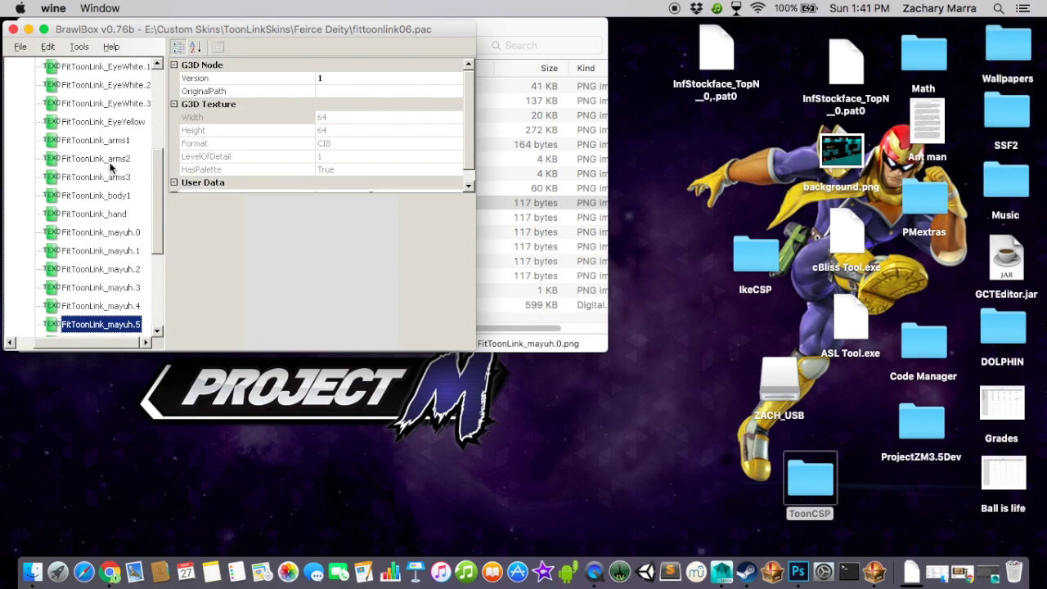
pyautogui.press('Down')
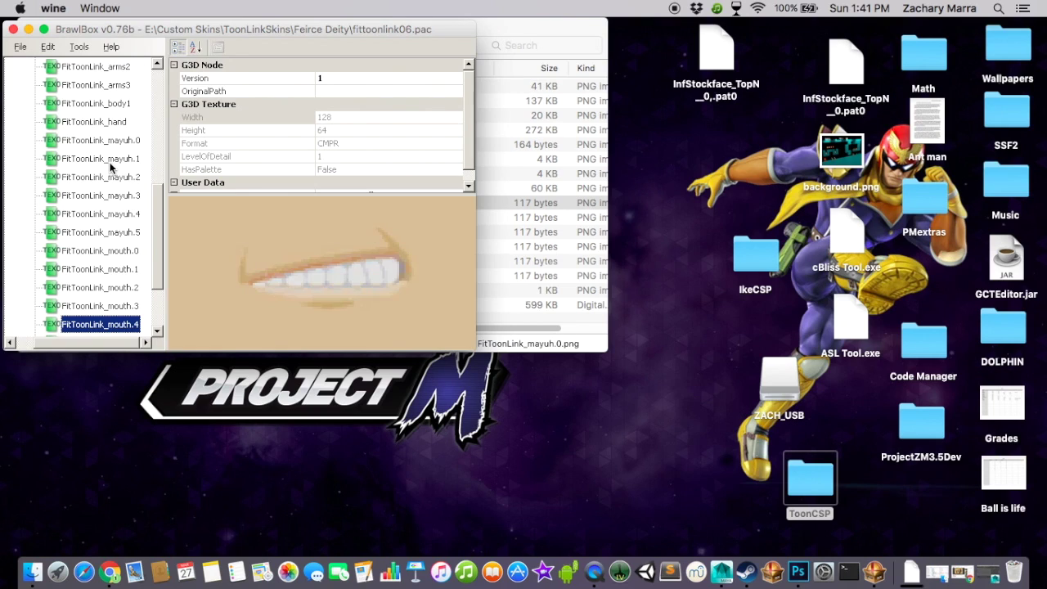
pyautogui.press('Up')
pyautogui.press('Up')
pyautogui.press('Up')
pyautogui.press('Up')
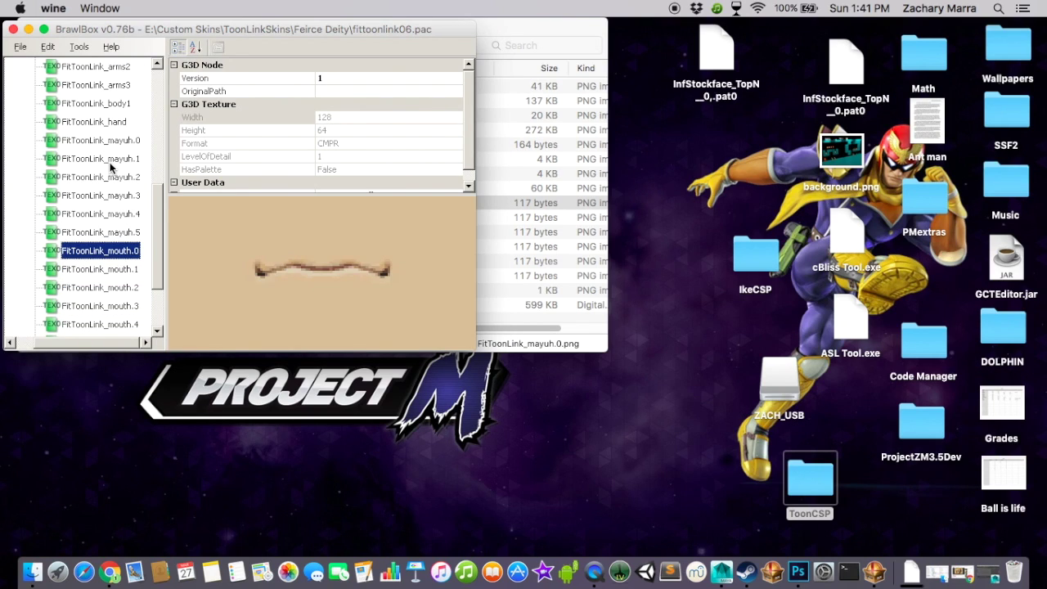
pyautogui.press('Down')
pyautogui.press('Down')
pyautogui.press('Down')
pyautogui.press('Down')
pyautogui.press('Down')
pyautogui.press('Down')
pyautogui.press('Down')
pyautogui.press('Down')
pyautogui.press('Down')
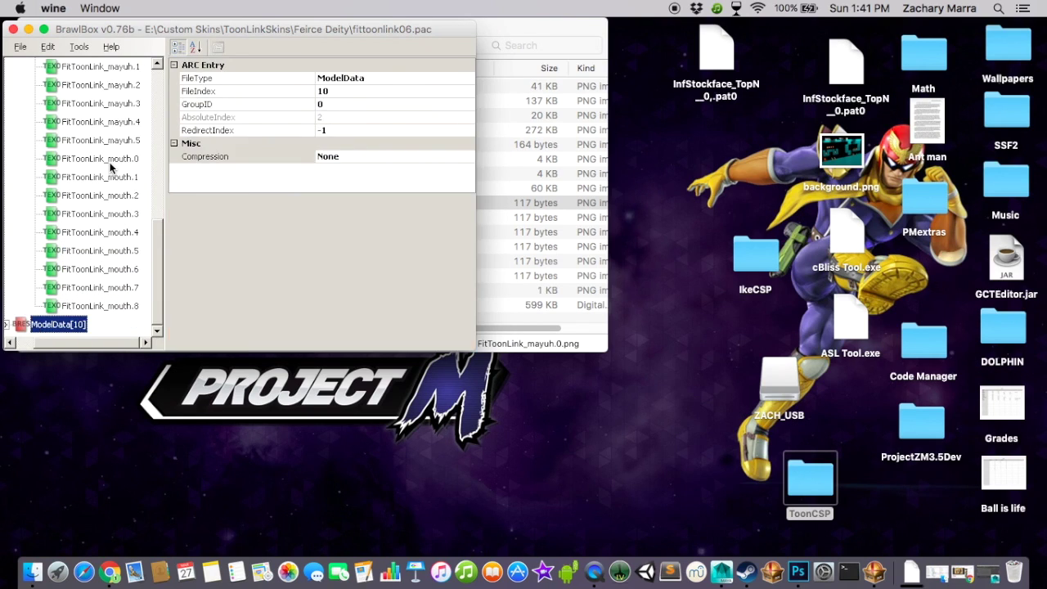
# Collapse Textures, TextureData[0] and ModelData[0], then the FitToonLink00 root entry
pyautogui.press('Up')
pyautogui.press('Up')
pyautogui.press('Up')
pyautogui.press('Up')
pyautogui.press('Up')
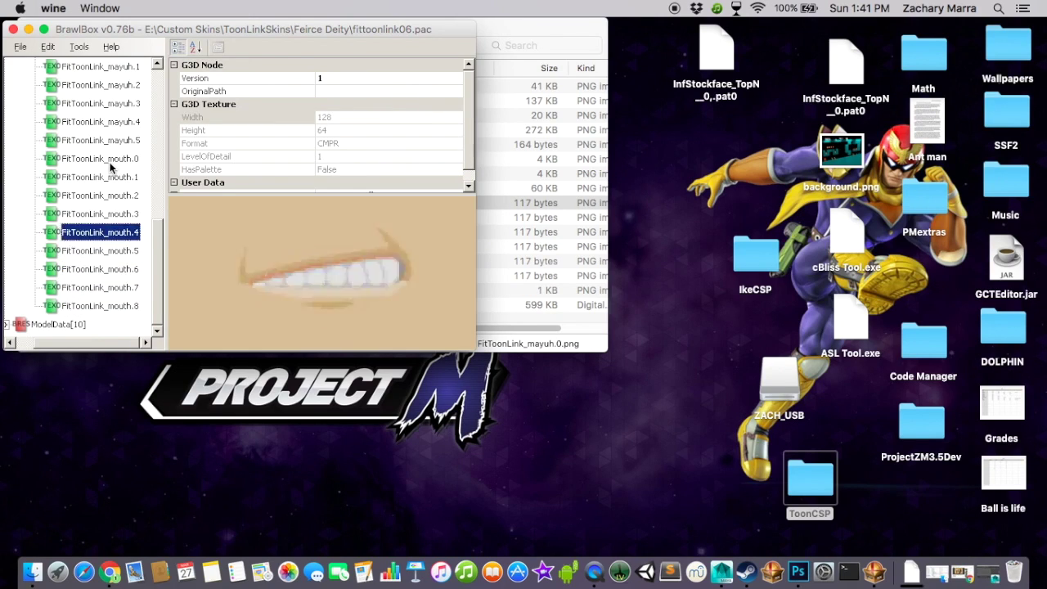
pyautogui.press('Left')
pyautogui.press('Left')
pyautogui.press('Left')
pyautogui.press('Up')
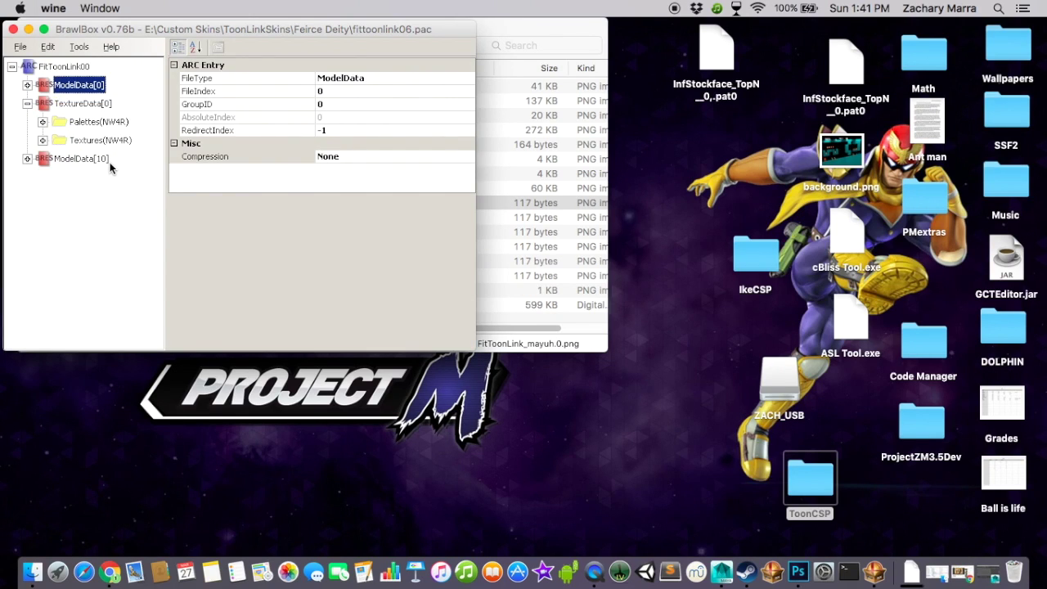
pyautogui.press('Up')
pyautogui.press('Down')
pyautogui.press('Down')
pyautogui.press('Left')
pyautogui.press('Up')
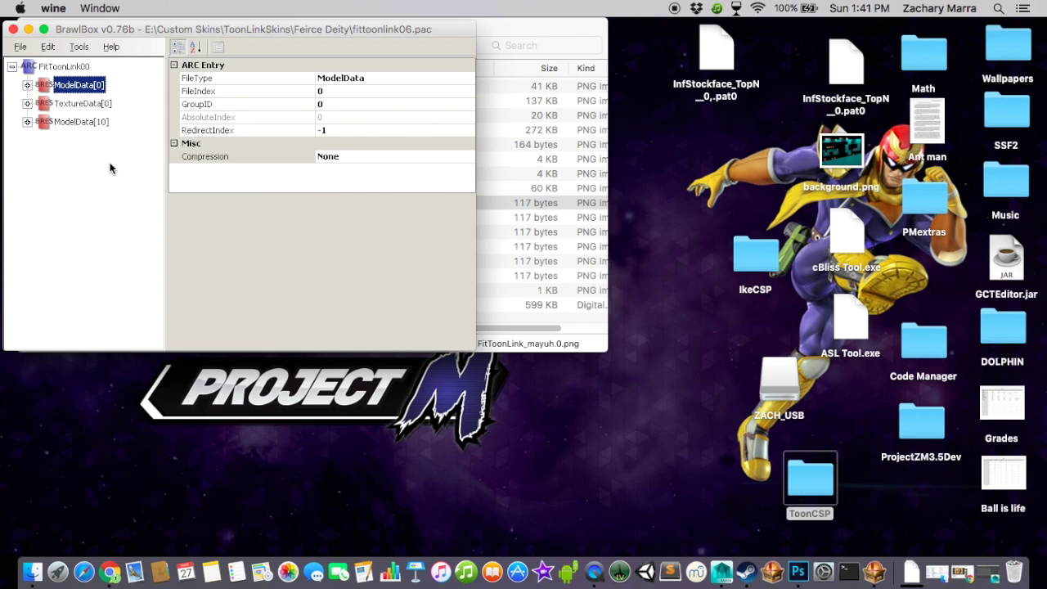
pyautogui.press('Right')
pyautogui.press('Right')
pyautogui.press('Right')
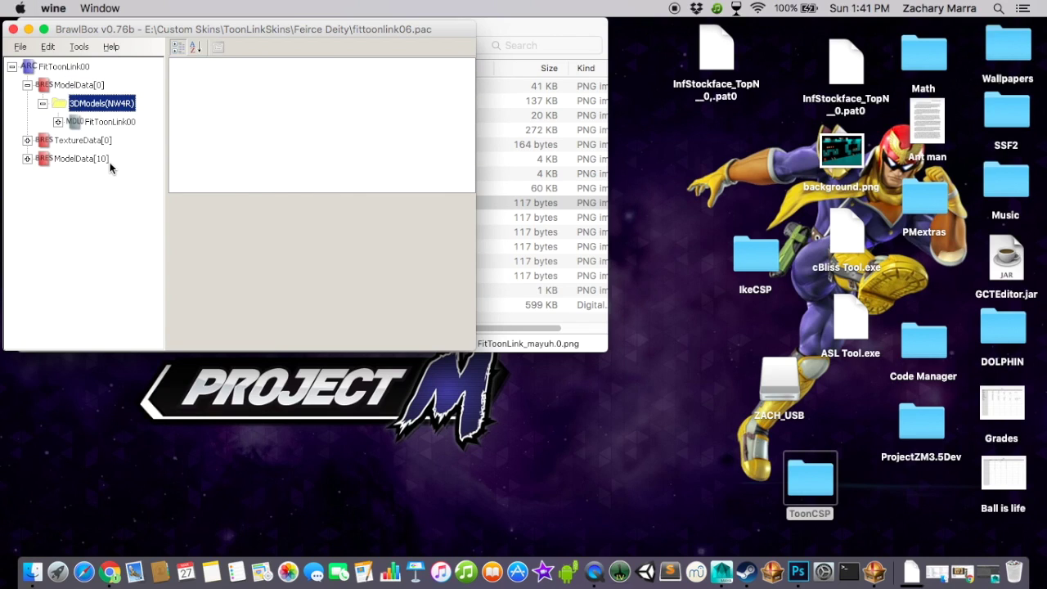
pyautogui.press('Left')
pyautogui.press('Left')
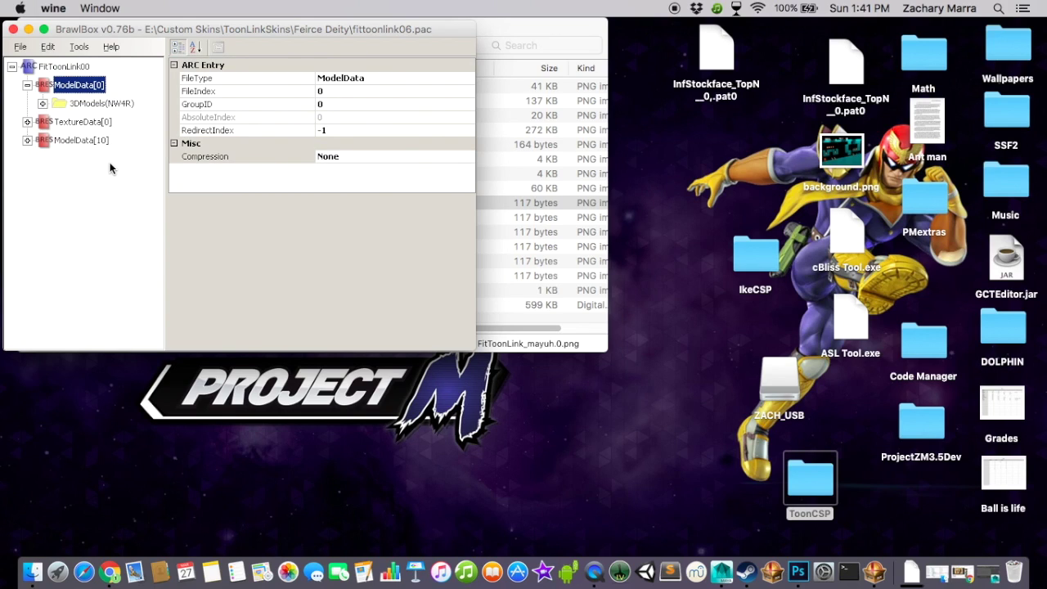
pyautogui.press('Left')
pyautogui.press('Left')
pyautogui.press('Left')
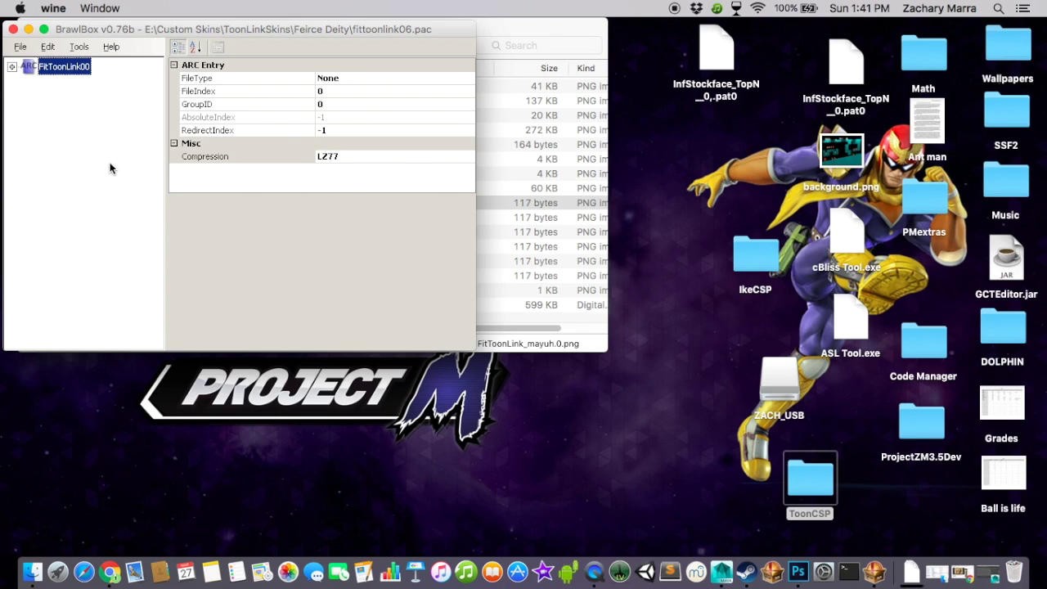
# Close BrawlBox, restore Maya from the Dock and shift its window left
pyautogui.click(13, 30)
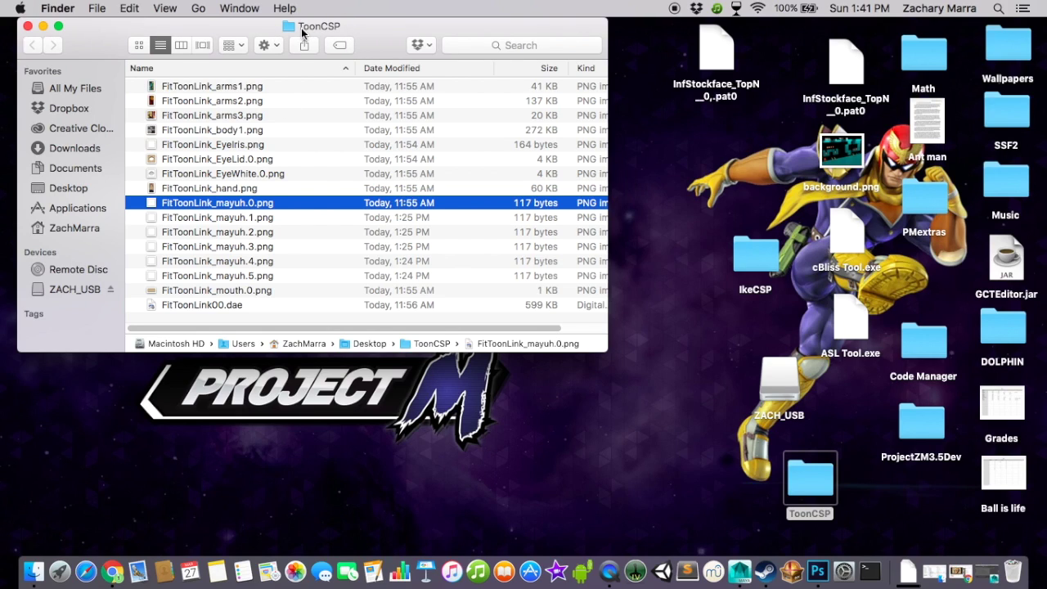
pyautogui.click(987, 571)
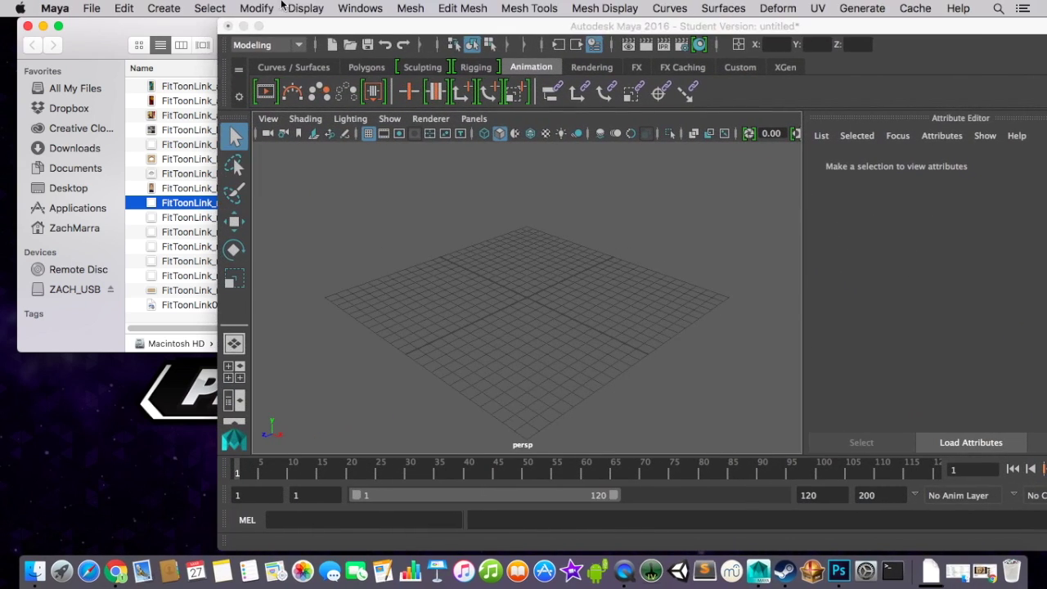
pyautogui.moveTo(414, 26); pyautogui.dragTo(319, 26)
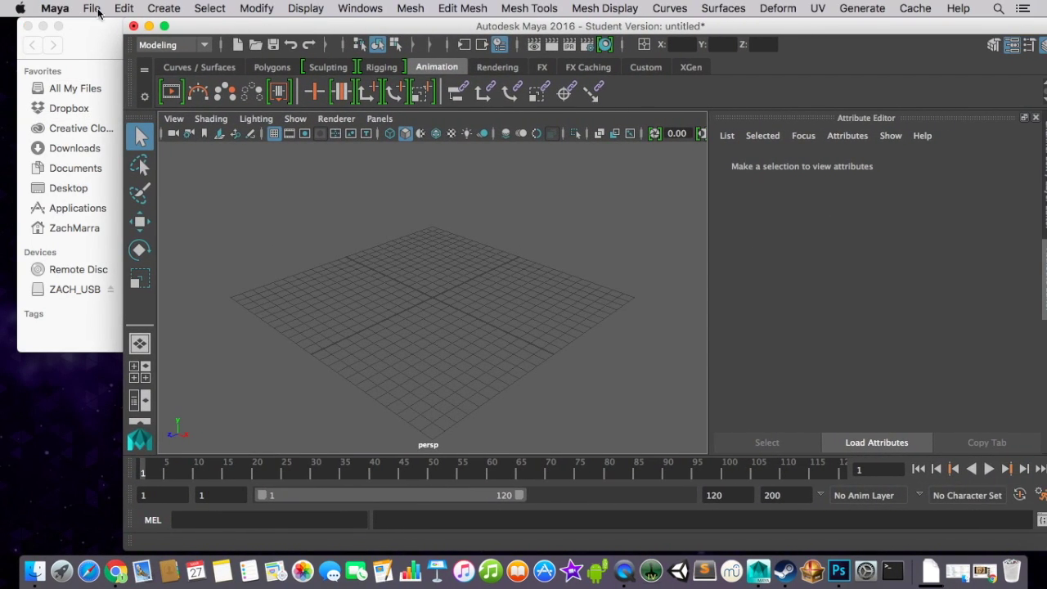
# Import FitToonLink00.dae from Desktop/ToonCSP and close the import warnings
pyautogui.click(93, 8)
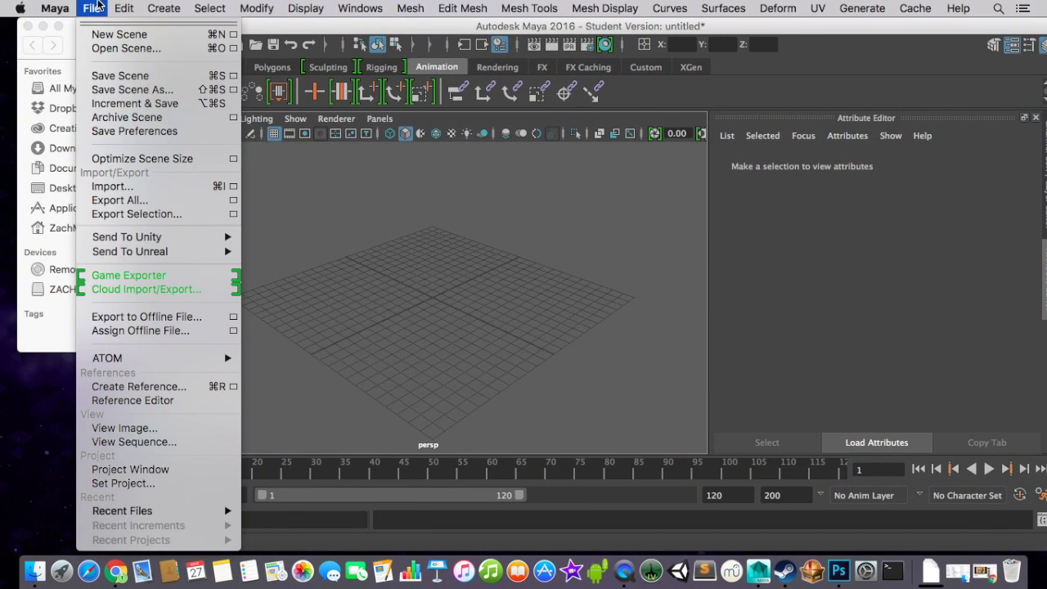
pyautogui.click(124, 187)
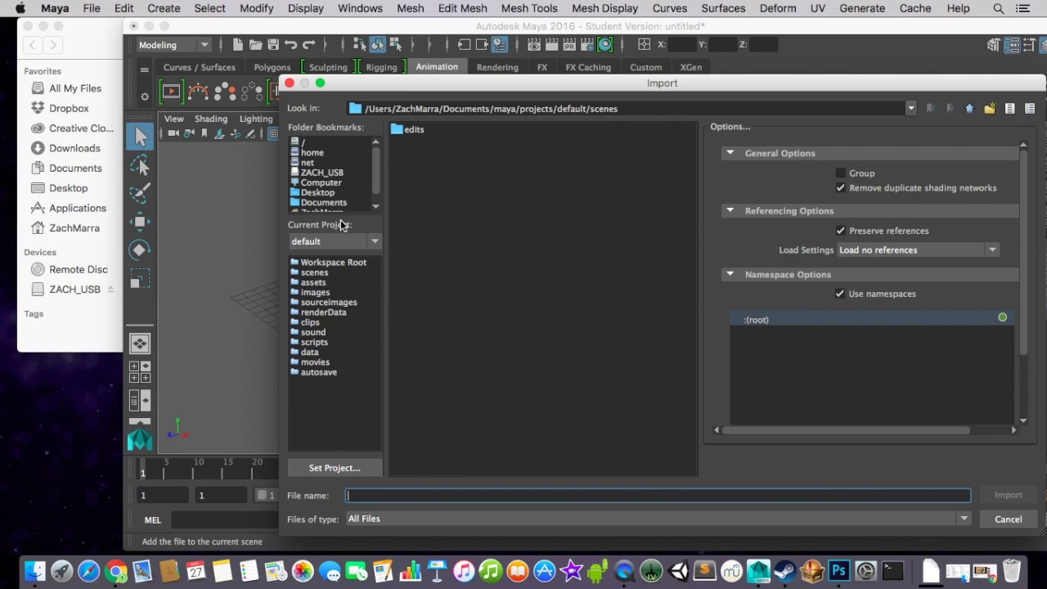
pyautogui.click(373, 201)
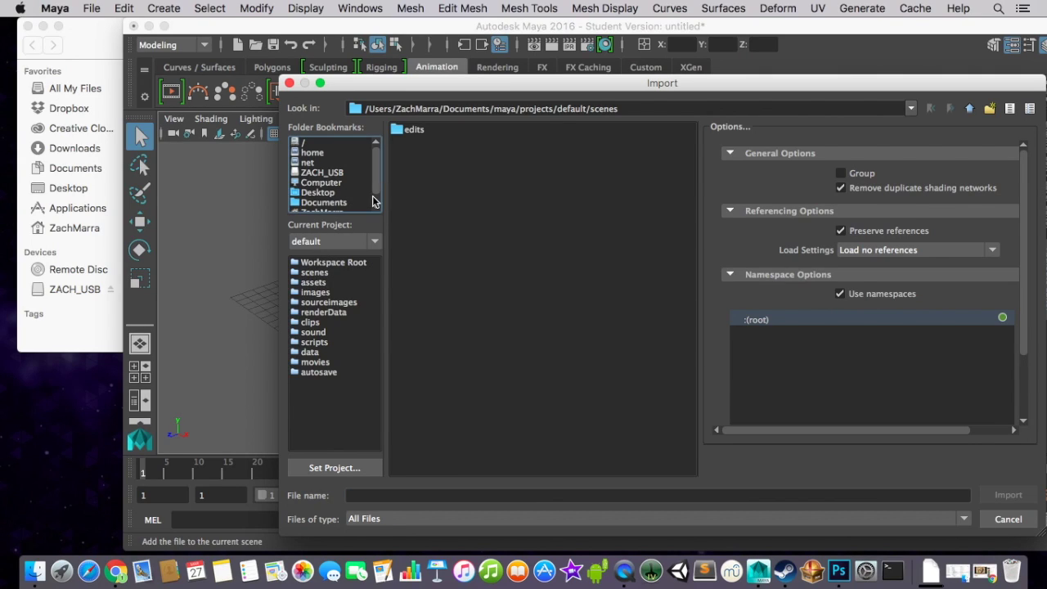
pyautogui.click(376, 209)
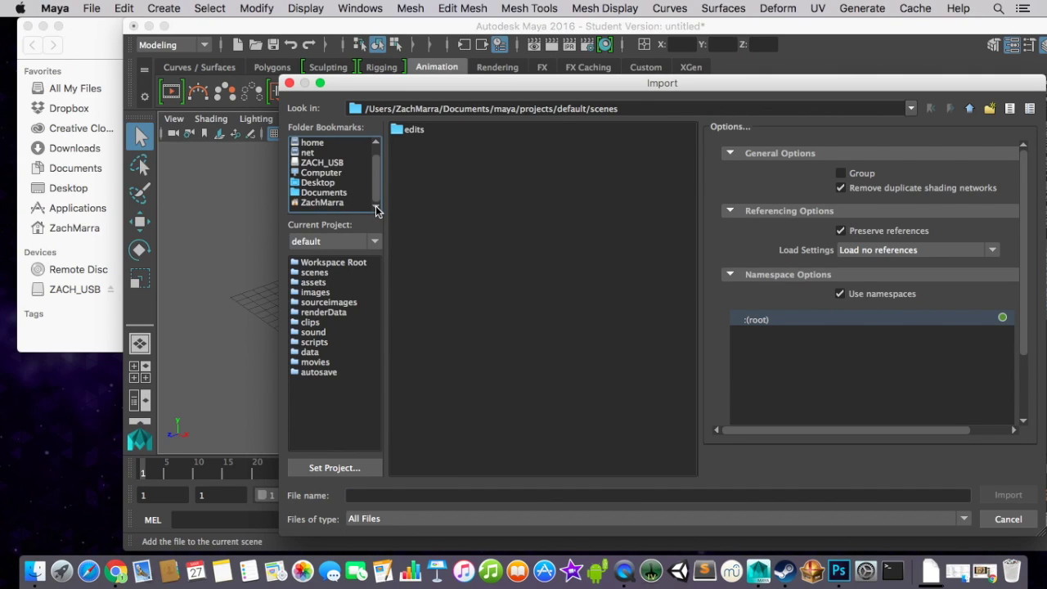
pyautogui.click(327, 185)
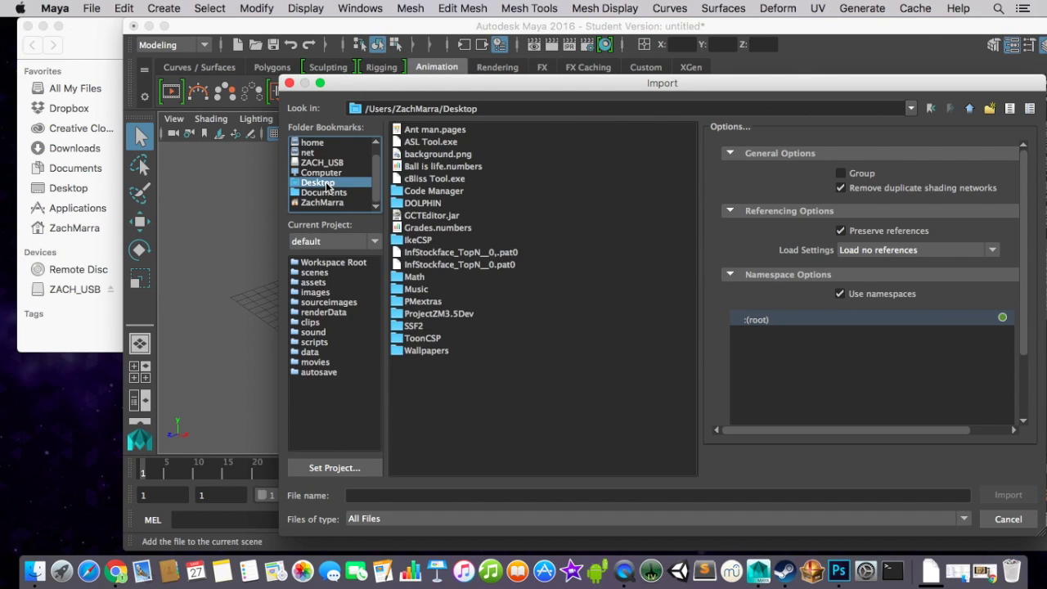
pyautogui.doubleClick(431, 338)
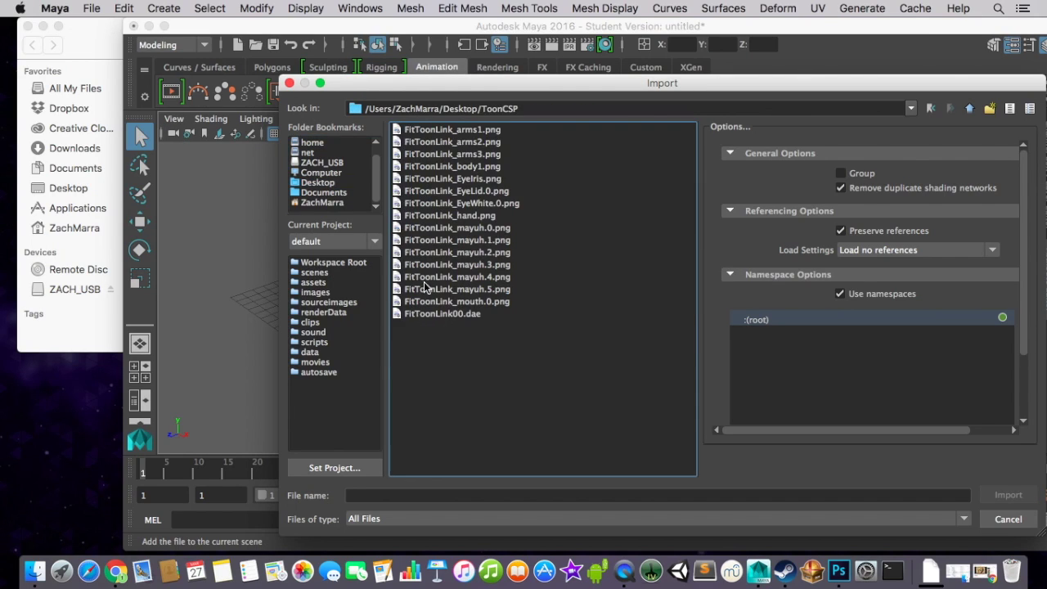
pyautogui.doubleClick(459, 318)
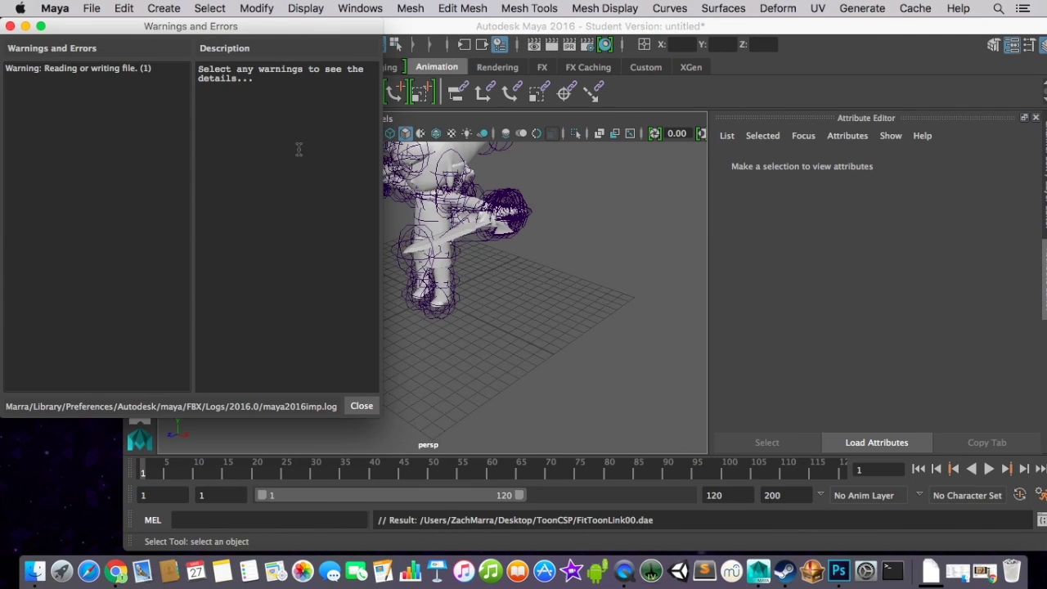
pyautogui.click(12, 27)
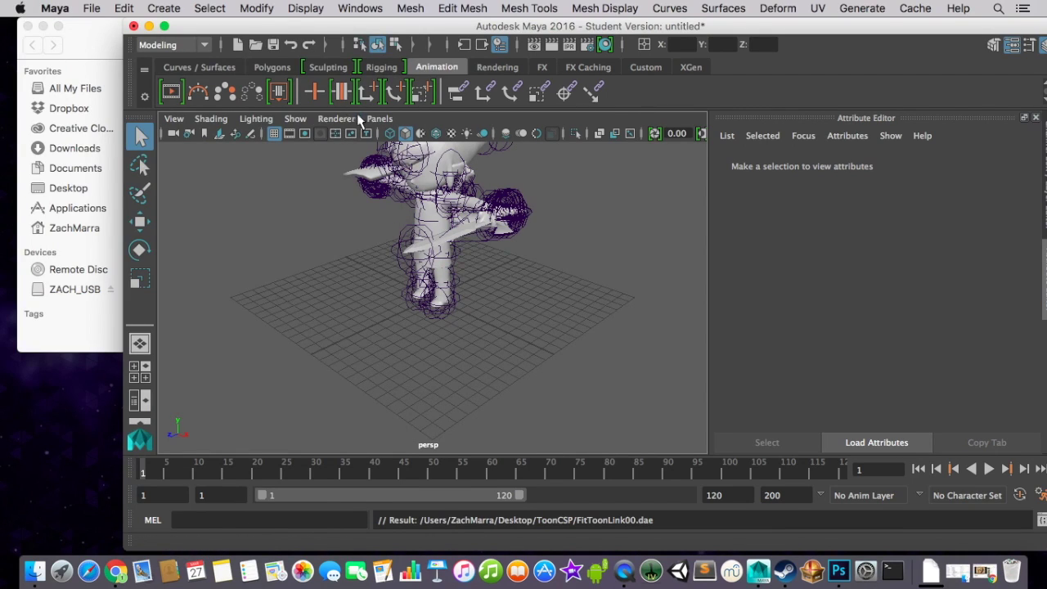
# Switch the viewport renderer to Legacy Default Viewport
pyautogui.keyDown('alt'); pyautogui.moveTo(450, 242); pyautogui.dragTo(581, 314); pyautogui.keyUp('alt')
pyautogui.keyDown('alt'); pyautogui.moveTo(617, 253); pyautogui.dragTo(598, 229); pyautogui.keyUp('alt')
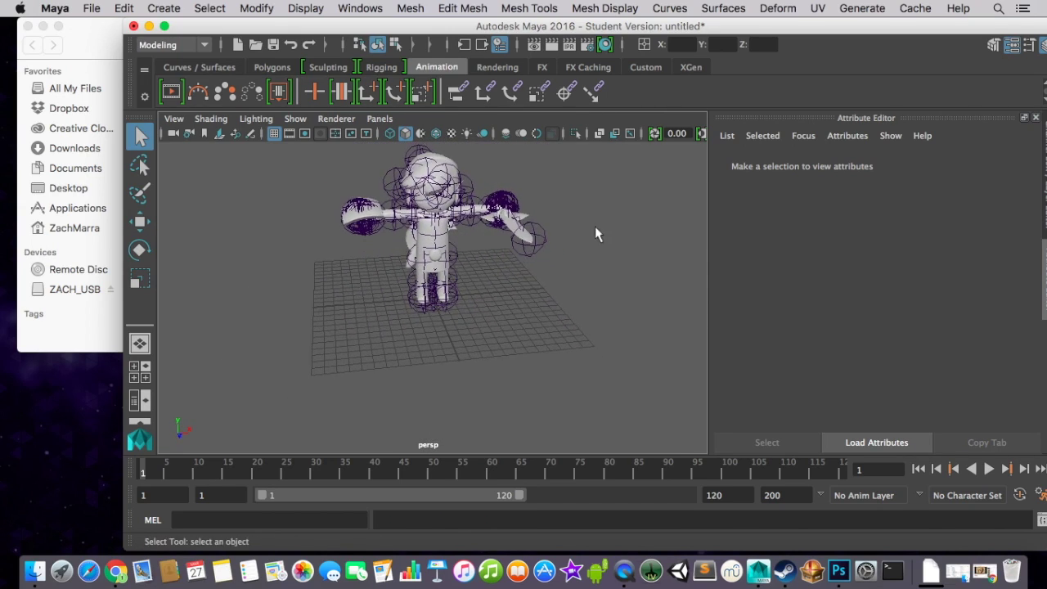
pyautogui.click(334, 118)
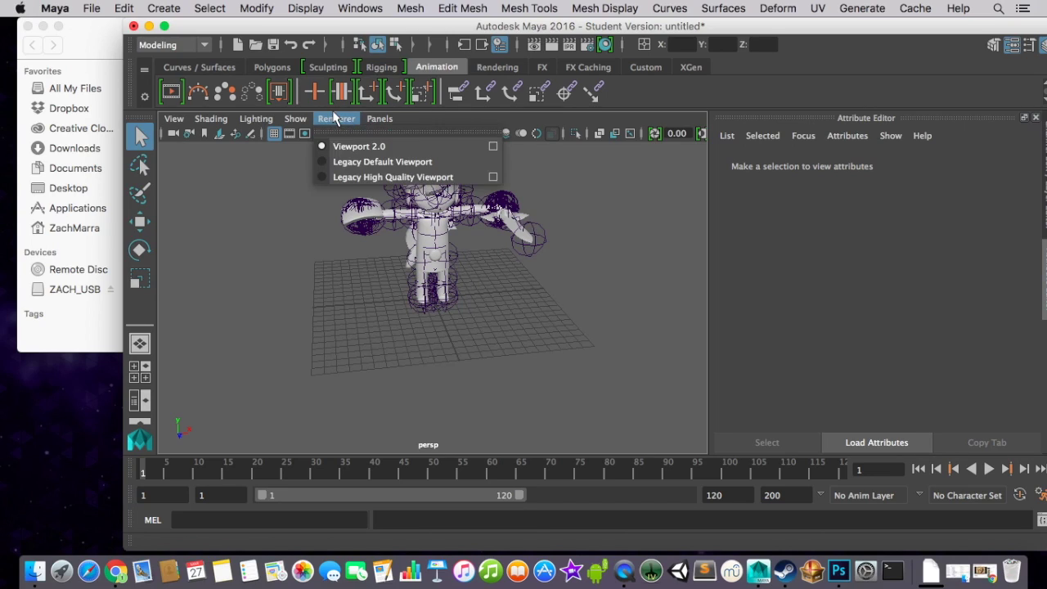
pyautogui.click(393, 162)
pyautogui.click(344, 118)
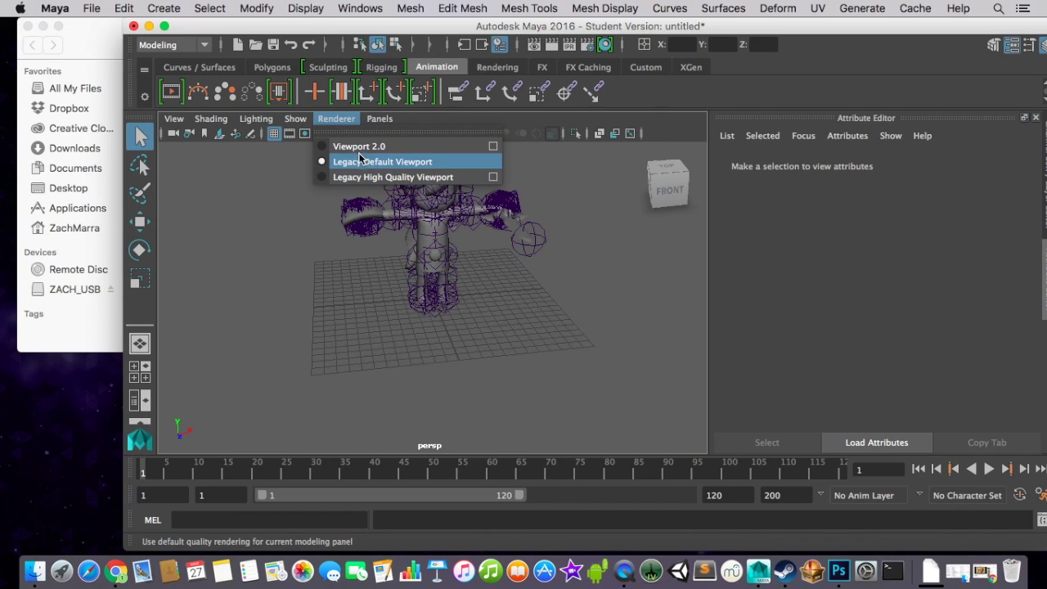
pyautogui.click(362, 177)
# Orbit to a front view of the character, undoing an accidental controller rotation
pyautogui.keyDown('alt'); pyautogui.moveTo(584, 280); pyautogui.dragTo(425, 344); pyautogui.keyUp('alt')
pyautogui.keyDown('alt'); pyautogui.moveTo(216, 310); pyautogui.dragTo(332, 331); pyautogui.keyUp('alt')
pyautogui.click(139, 251)
pyautogui.moveTo(507, 290)
pyautogui.keyDown('alt'); pyautogui.mouseDown()
pyautogui.moveTo(486, 279)
pyautogui.moveTo(514, 293)
pyautogui.mouseUp(); pyautogui.keyUp('alt')
pyautogui.click(513, 293)
pyautogui.hotkey('ctrl', 'z')
pyautogui.click(598, 353)
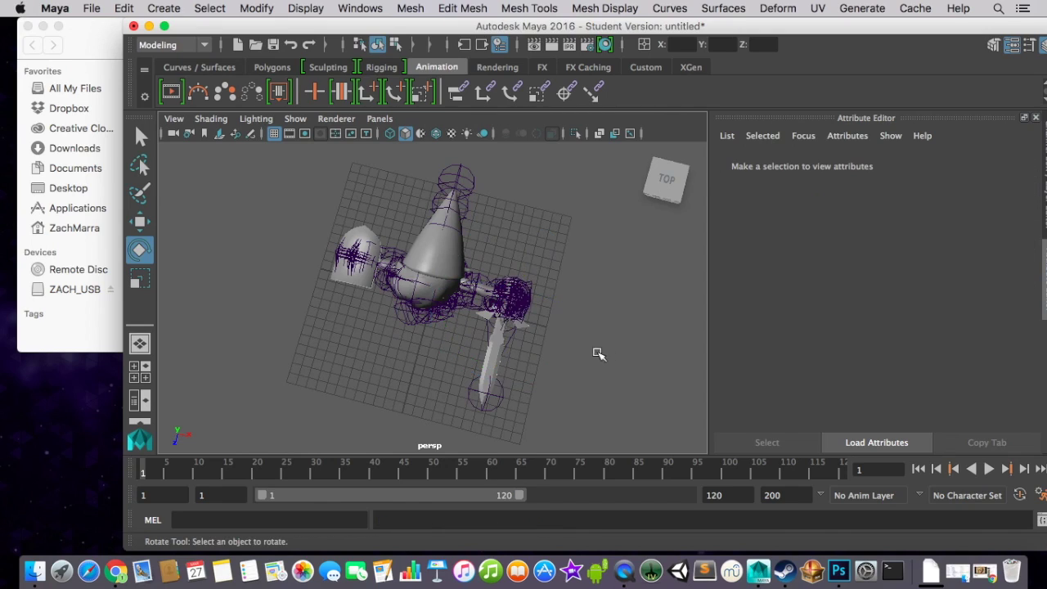
pyautogui.keyDown('alt'); pyautogui.moveTo(598, 353); pyautogui.dragTo(595, 307); pyautogui.keyUp('alt')
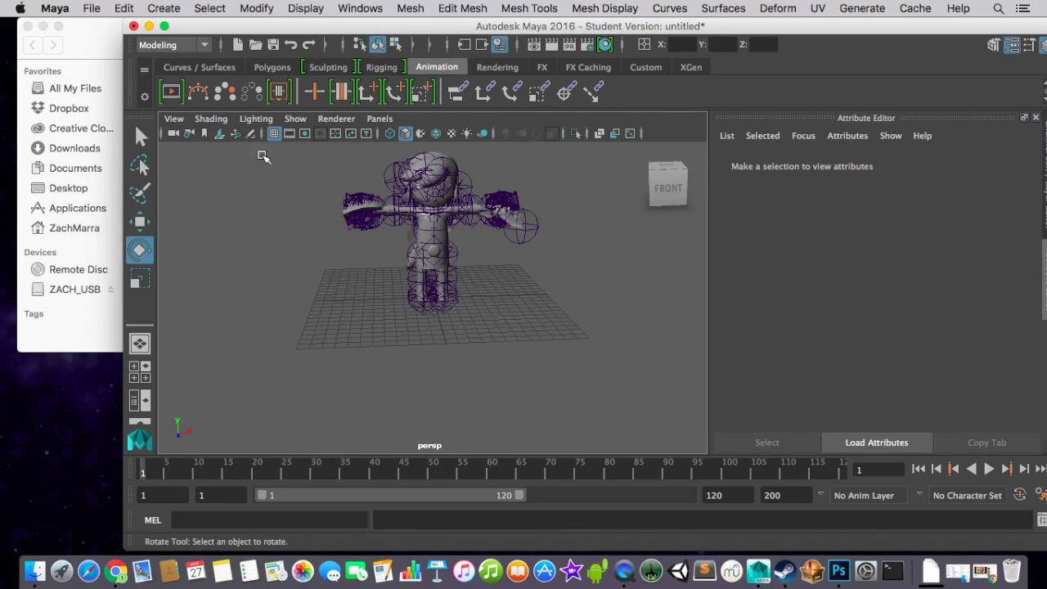
# Enable Shading > Hardware Texturing so Toon Link shows his colour textures
pyautogui.click(211, 118)
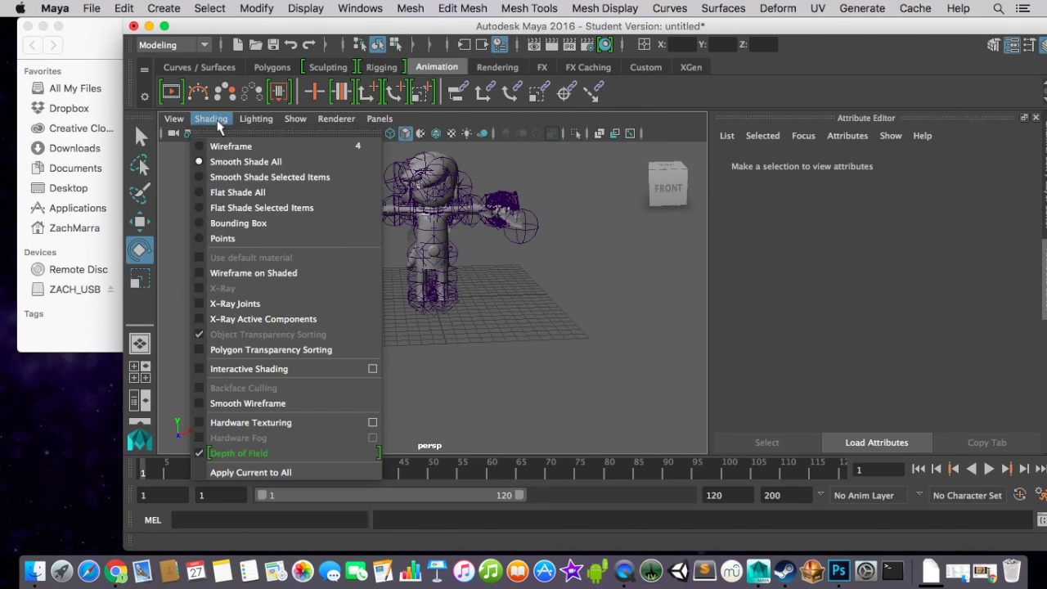
pyautogui.click(293, 423)
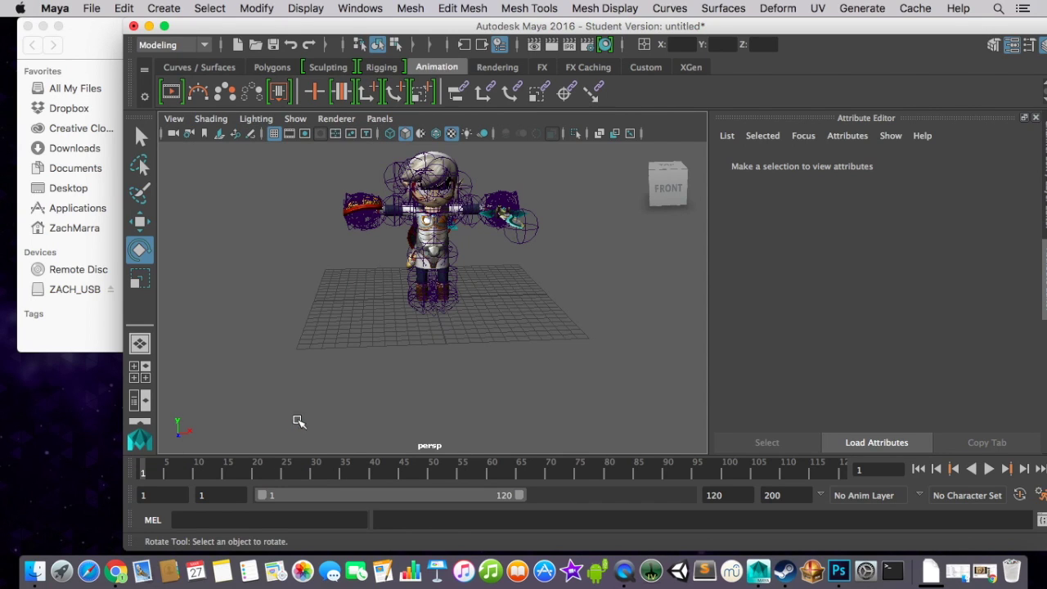
pyautogui.keyDown('alt'); pyautogui.moveTo(555, 252); pyautogui.dragTo(520, 238); pyautogui.keyUp('alt')
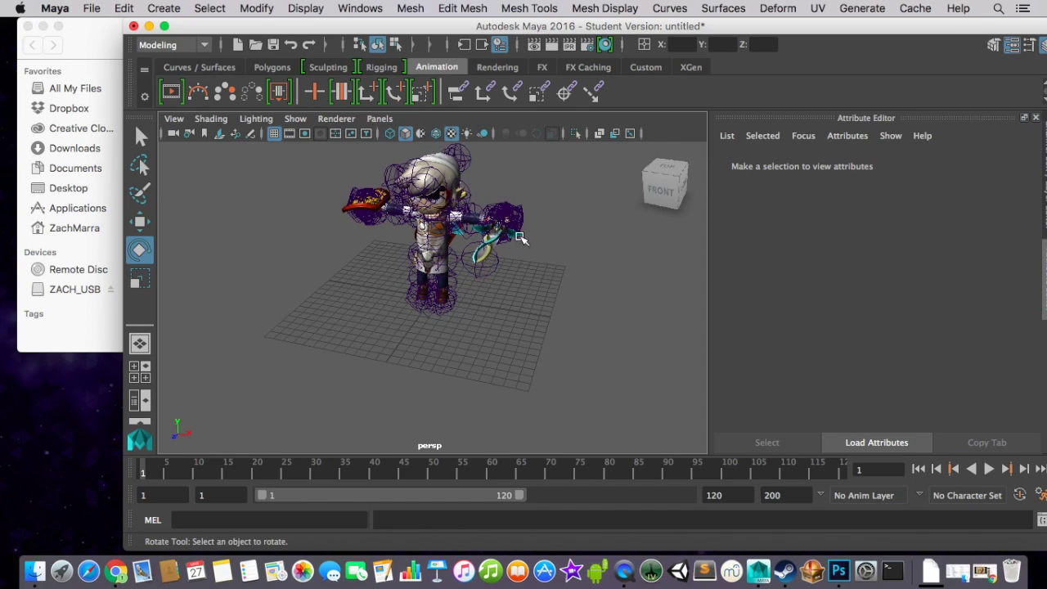
pyautogui.click(381, 8)
# In Hypershade, set the mayuL material's Transparency to maximum
pyautogui.moveTo(420, 108)
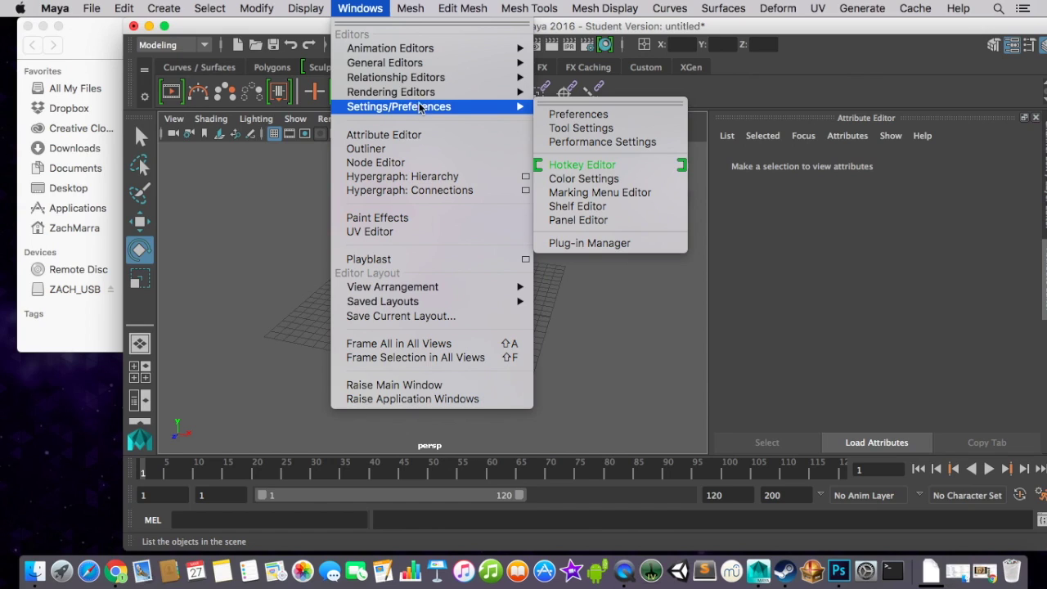
pyautogui.moveTo(481, 93)
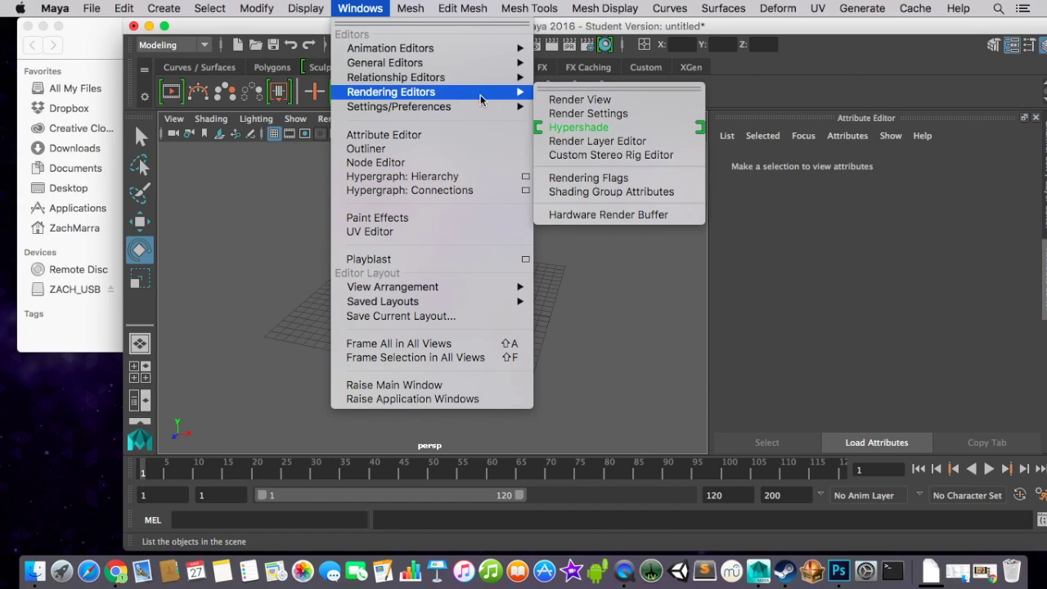
pyautogui.click(572, 127)
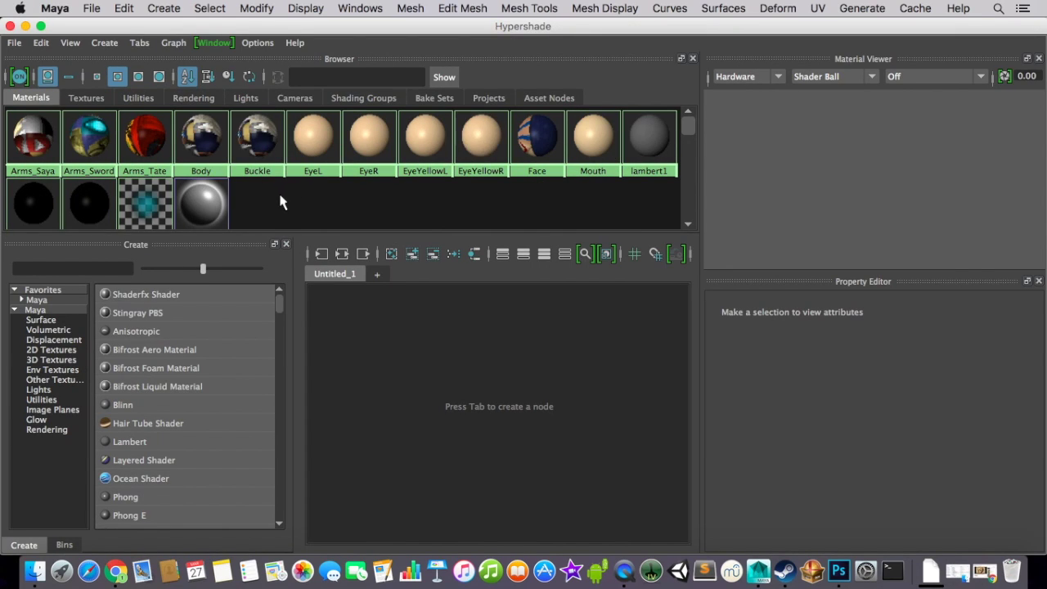
pyautogui.scroll(-1, 275, 196)
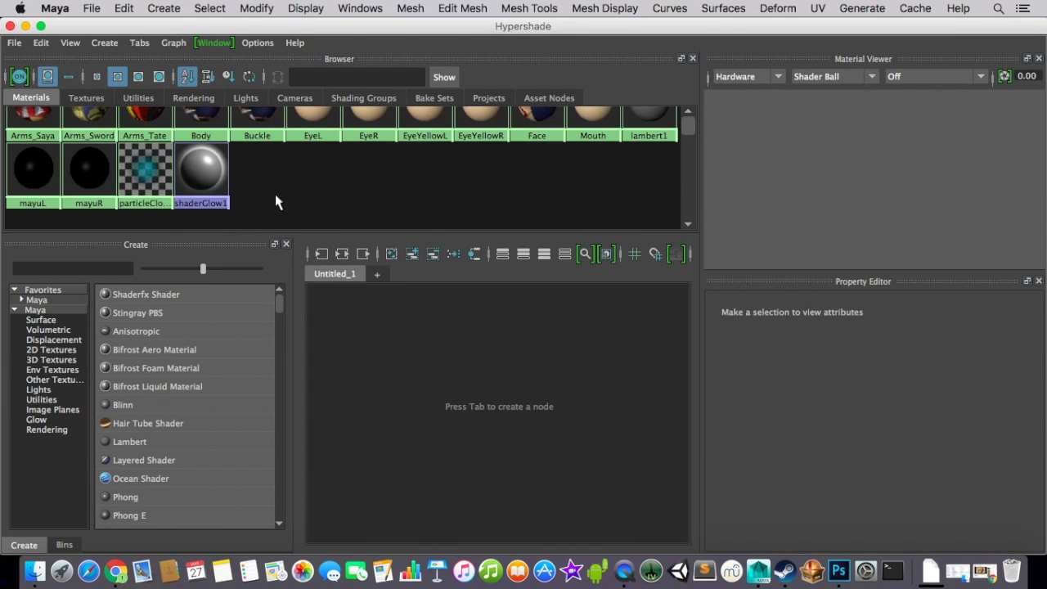
pyautogui.click(21, 188)
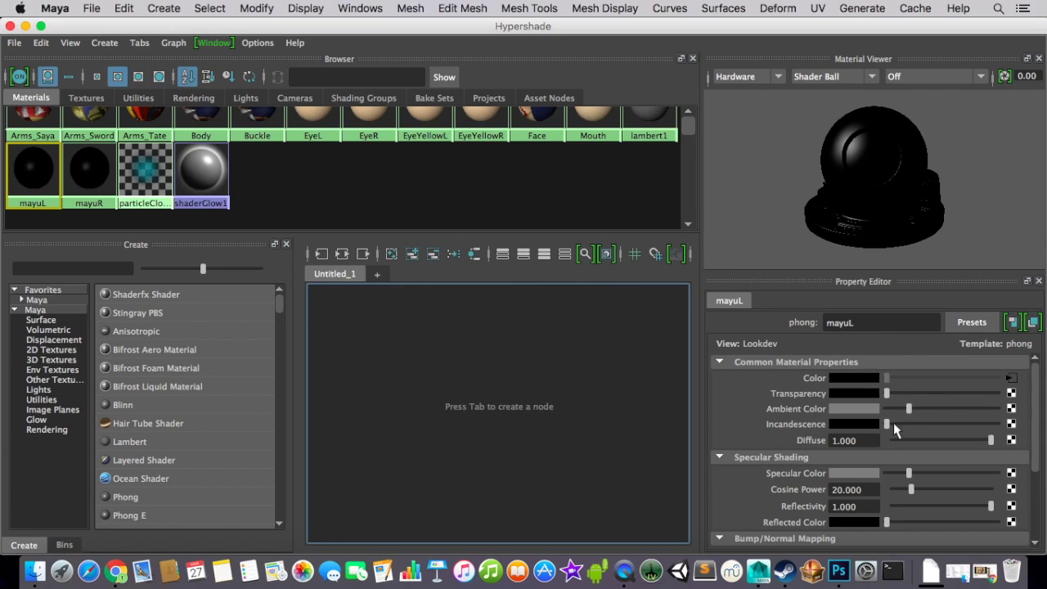
pyautogui.press('XF86AudioLowerVolume')
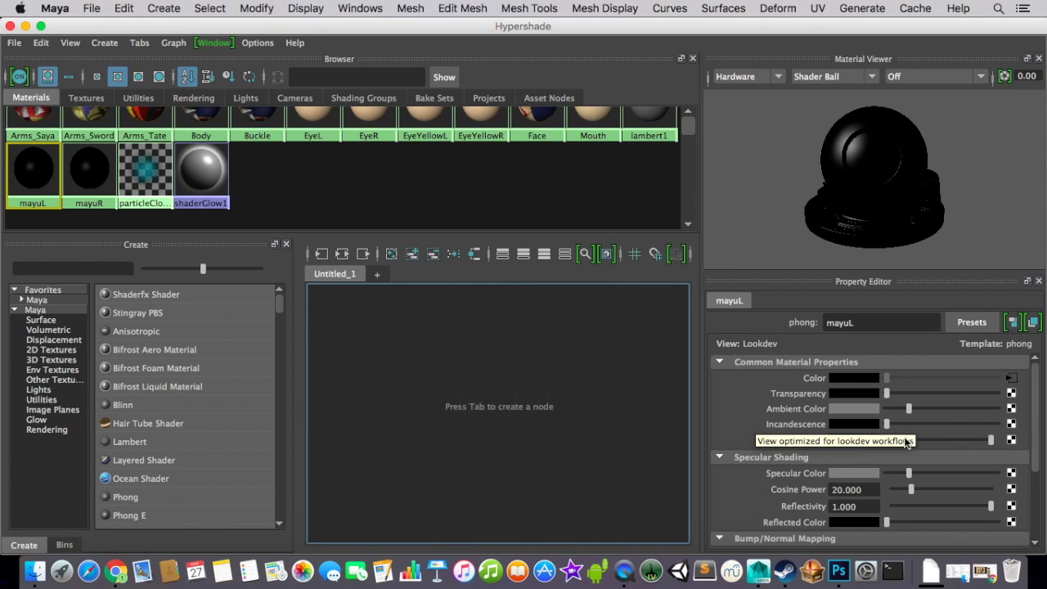
pyautogui.moveTo(910, 393); pyautogui.dragTo(1014, 393)
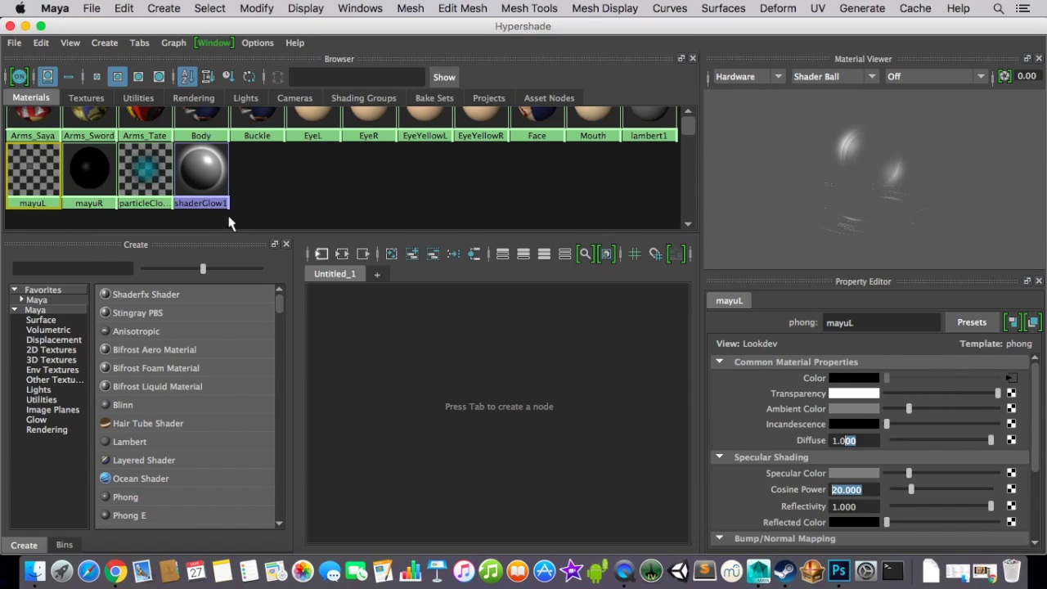
# Make mayuR fully transparent, close Hypershade and snap to the front view
pyautogui.click(90, 169)
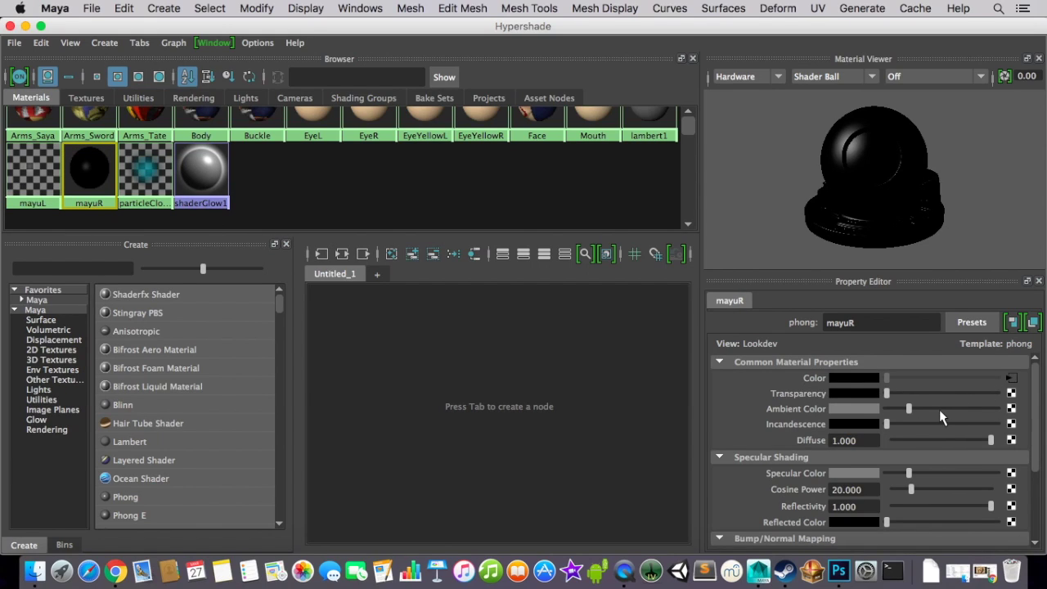
pyautogui.moveTo(890, 396); pyautogui.dragTo(1044, 396)
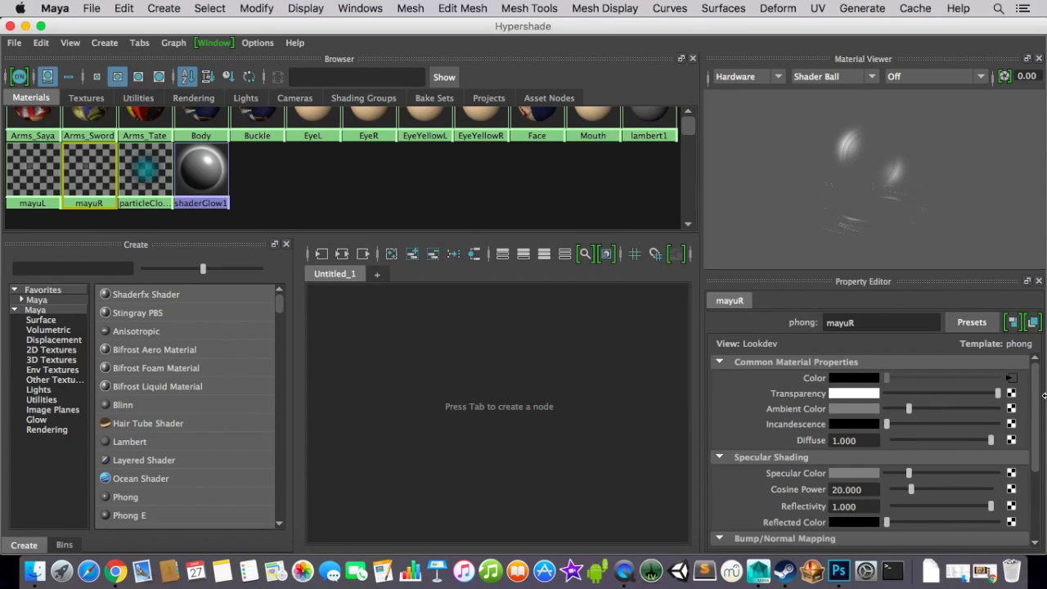
pyautogui.click(10, 26)
pyautogui.keyDown('alt'); pyautogui.moveTo(556, 322); pyautogui.dragTo(629, 278); pyautogui.keyUp('alt')
pyautogui.click(674, 202)
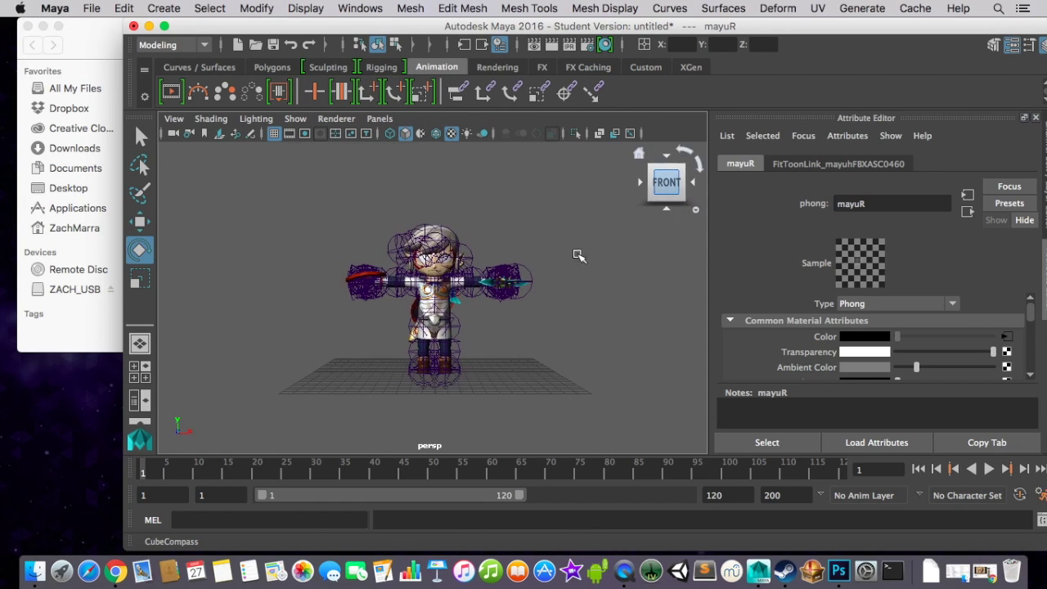
# From the back view, rotate the SayaN scabbard joint to -165.063, -58.302, 173.607
pyautogui.scroll(5, 552, 268)
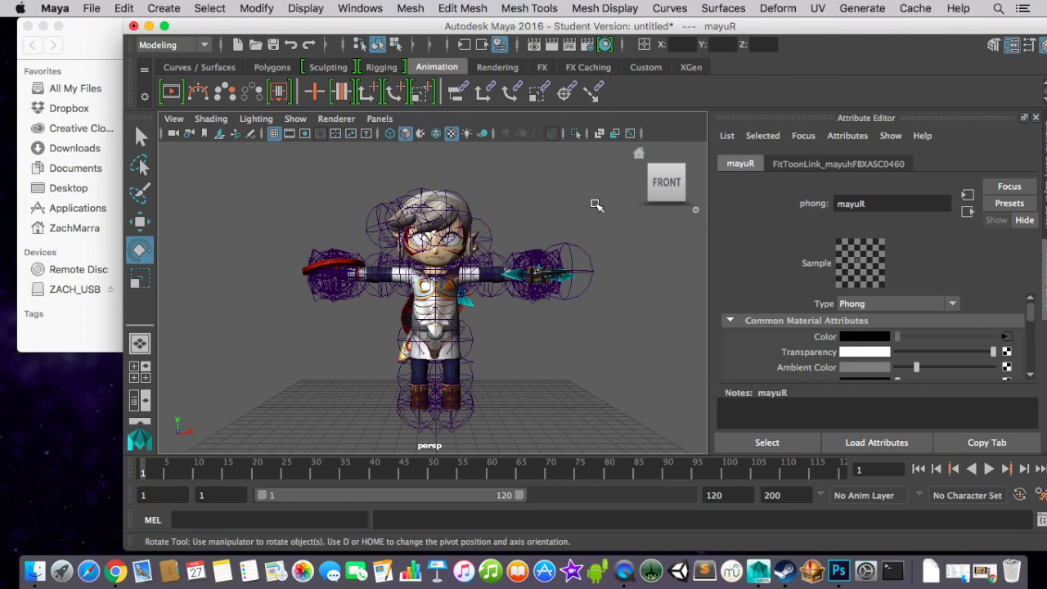
pyautogui.keyDown('alt'); pyautogui.moveTo(658, 306); pyautogui.dragTo(320, 304); pyautogui.keyUp('alt')
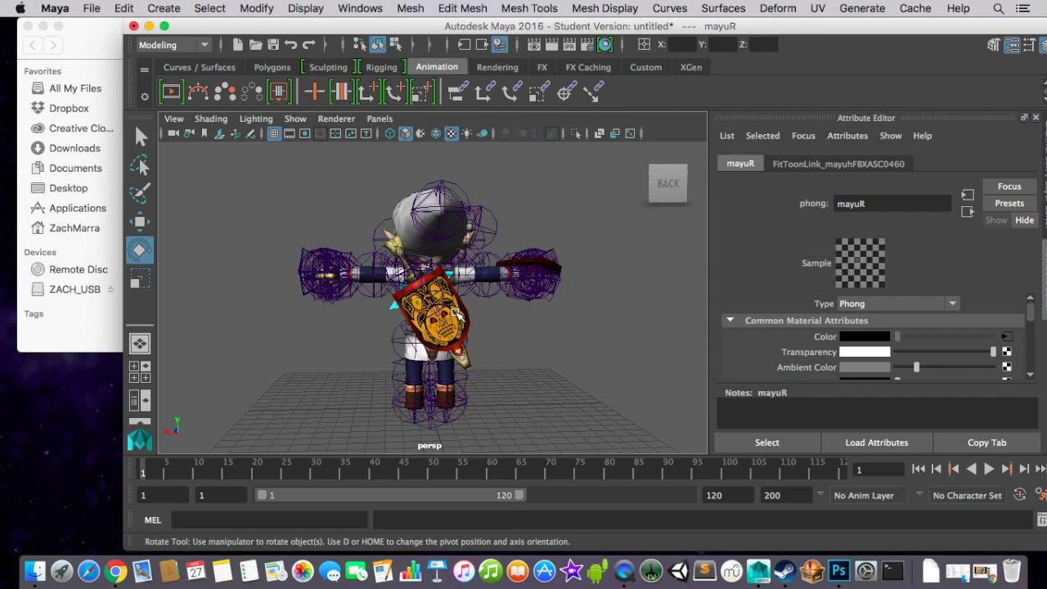
pyautogui.click(429, 327)
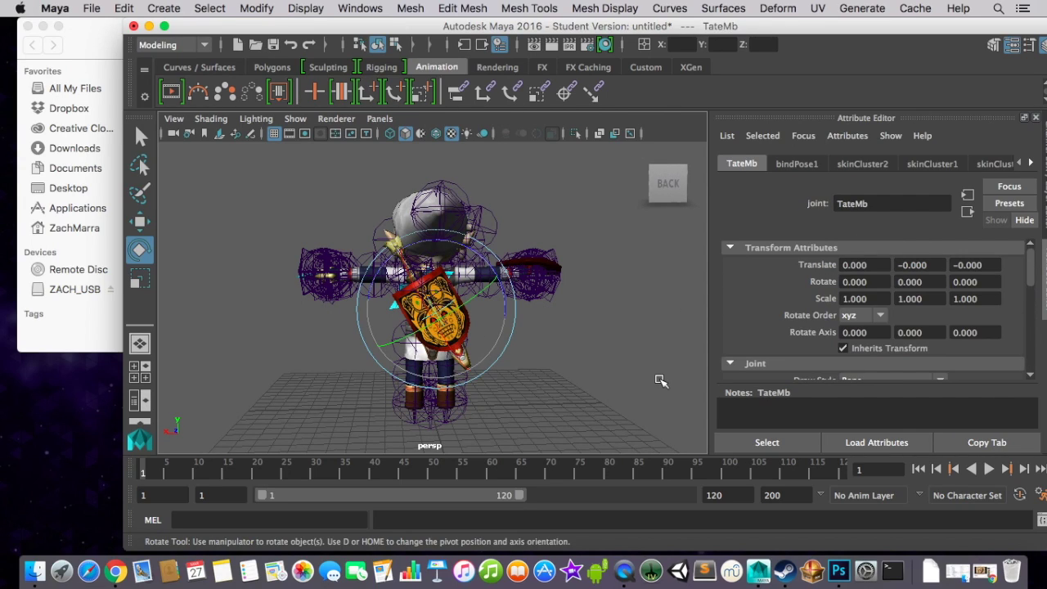
pyautogui.click(582, 369)
pyautogui.keyDown('alt'); pyautogui.moveTo(581, 369); pyautogui.dragTo(631, 369); pyautogui.keyUp('alt')
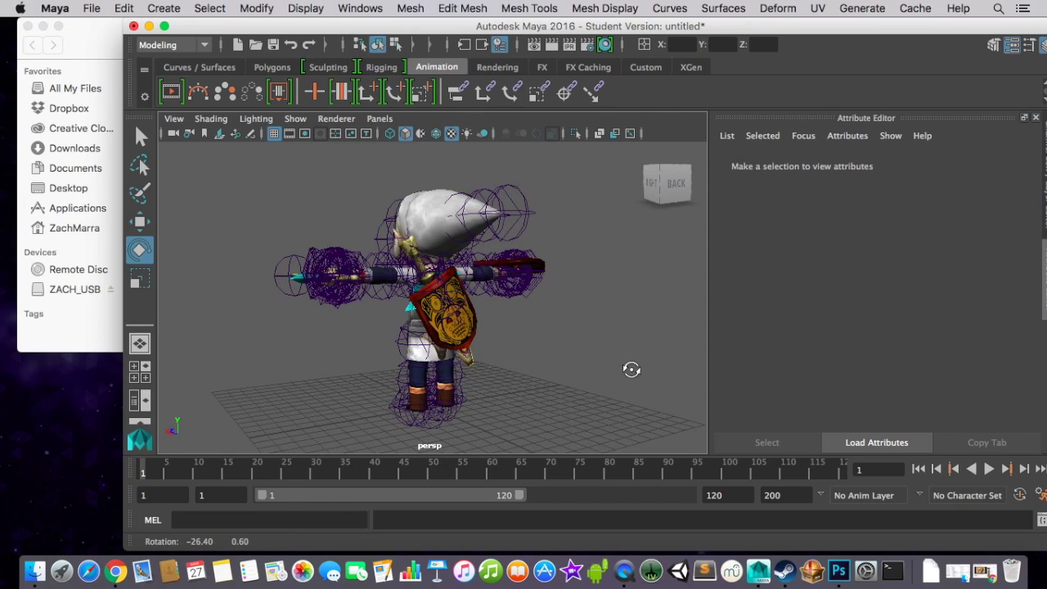
pyautogui.click(431, 306)
pyautogui.click(452, 311)
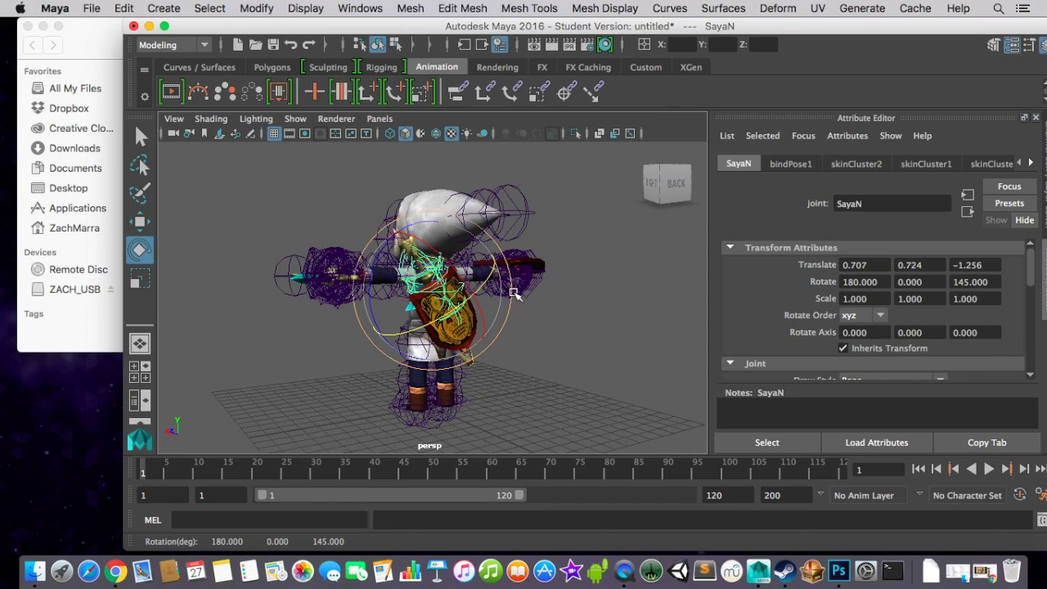
pyautogui.moveTo(514, 293); pyautogui.dragTo(509, 316)
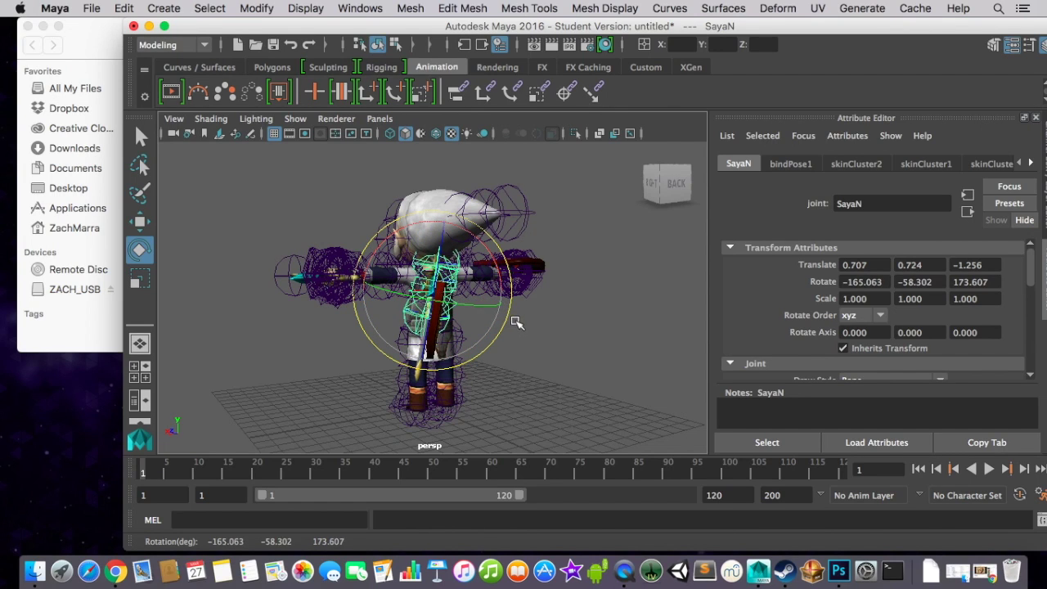
# Deselect the joint and orbit back to the character's front
pyautogui.click(515, 320)
pyautogui.keyDown('alt'); pyautogui.moveTo(339, 388); pyautogui.dragTo(440, 280); pyautogui.keyUp('alt')
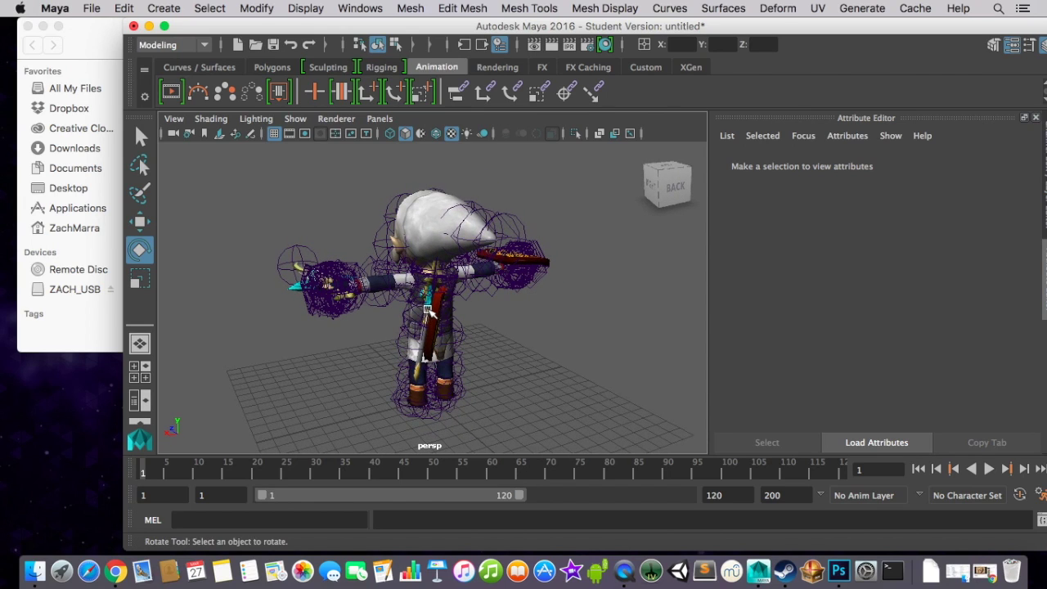
pyautogui.scroll(5, 429, 310)
pyautogui.click(396, 276)
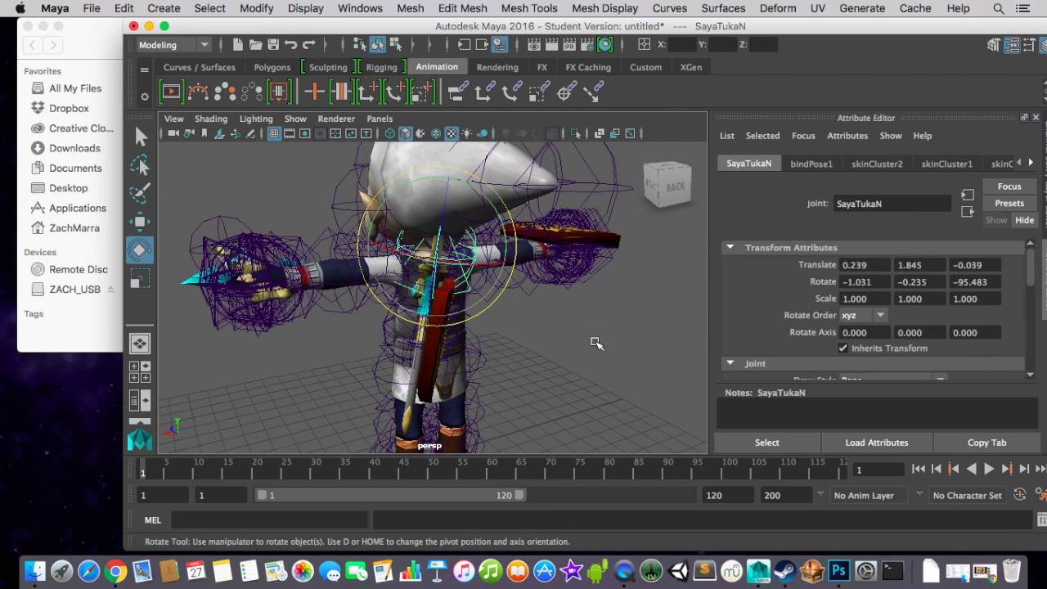
pyautogui.click(596, 346)
# Select the LShoulderN joint and orbit around the character back to a front view
pyautogui.click(380, 268)
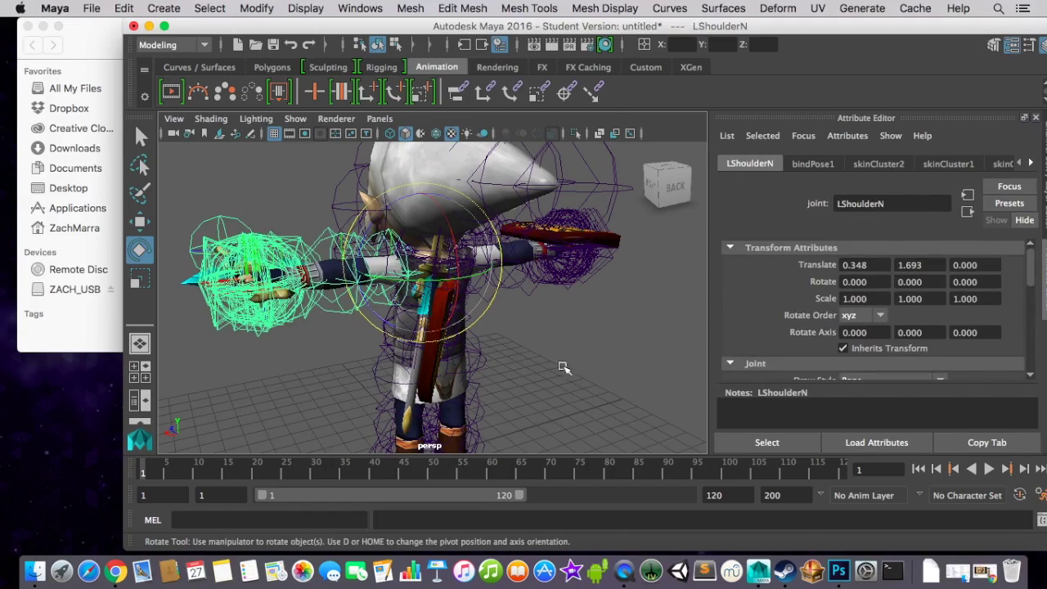
pyautogui.keyDown('alt'); pyautogui.moveTo(564, 368); pyautogui.dragTo(594, 349); pyautogui.keyUp('alt')
pyautogui.moveTo(328, 368)
pyautogui.keyDown('alt'); pyautogui.mouseDown()
pyautogui.moveTo(614, 384)
pyautogui.moveTo(339, 374)
pyautogui.mouseUp(); pyautogui.keyUp('alt')
pyautogui.keyDown('alt'); pyautogui.moveTo(629, 324); pyautogui.dragTo(528, 327); pyautogui.keyUp('alt')
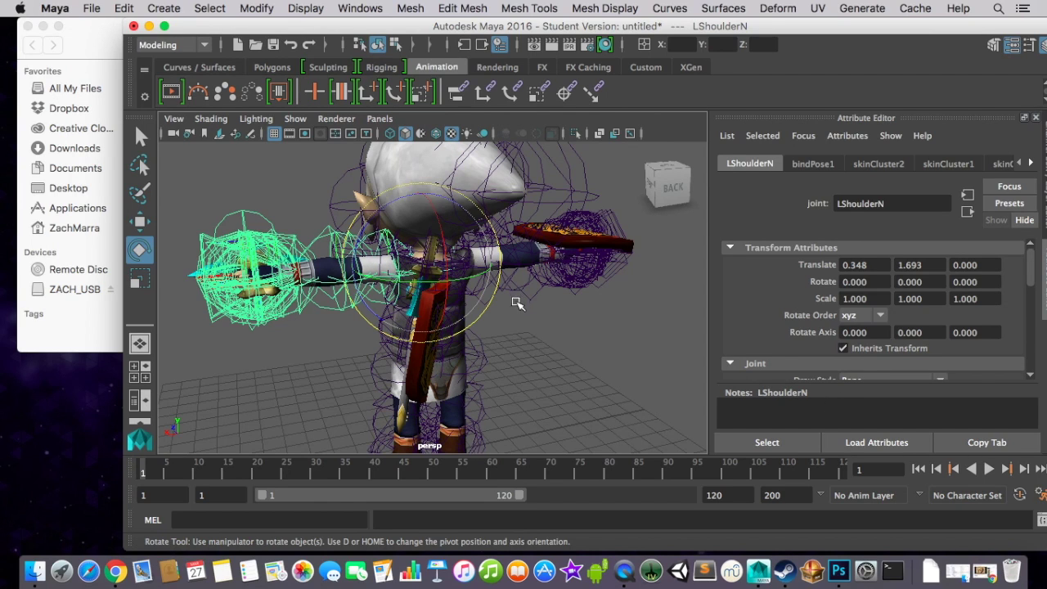
pyautogui.keyDown('alt'); pyautogui.moveTo(517, 304); pyautogui.dragTo(606, 313); pyautogui.keyUp('alt')
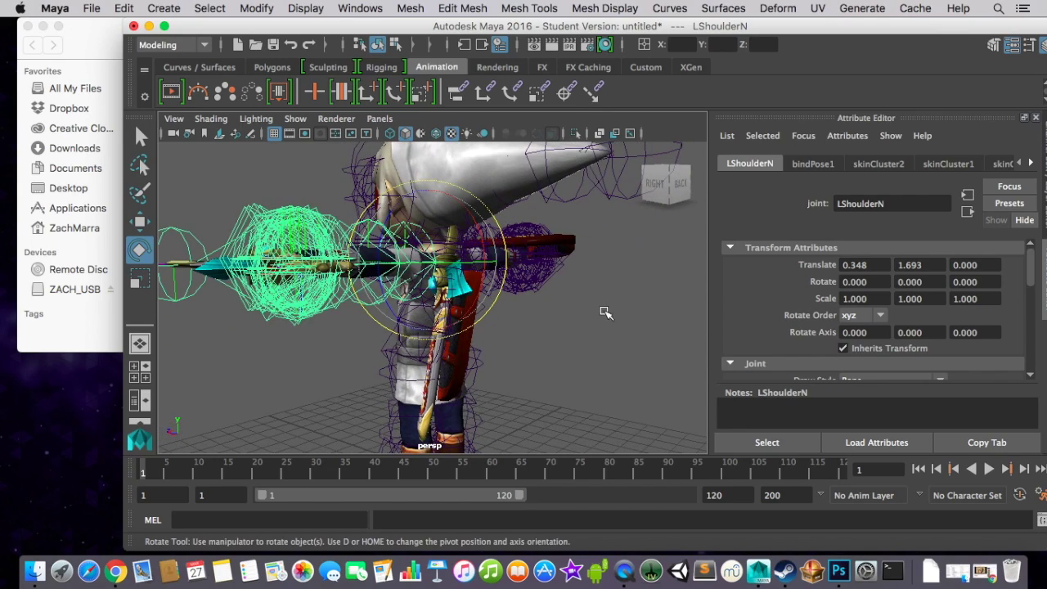
pyautogui.keyDown('alt'); pyautogui.moveTo(216, 396); pyautogui.dragTo(352, 409); pyautogui.keyUp('alt')
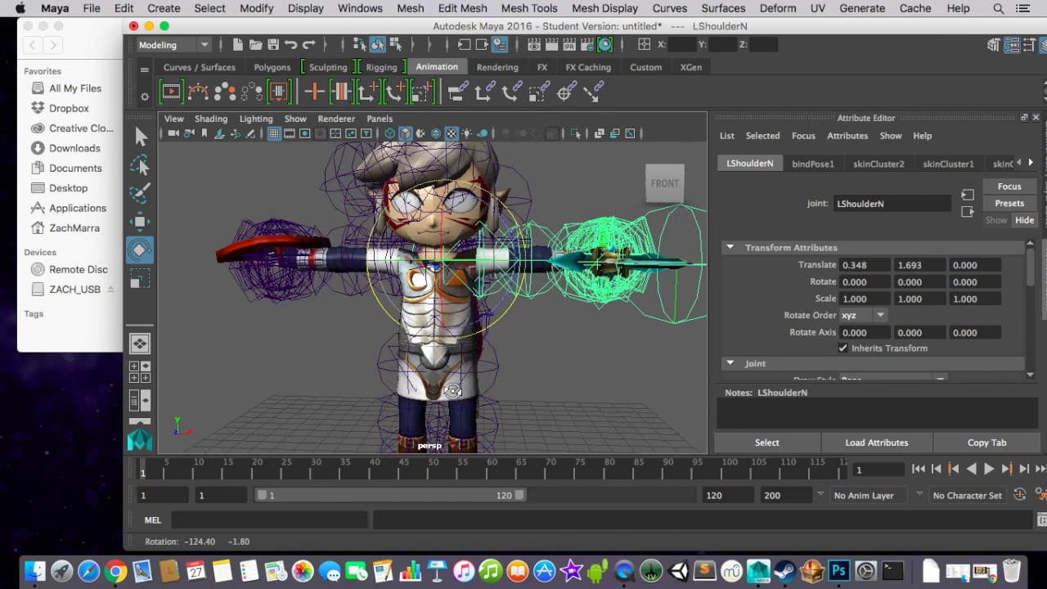
# Rotate LShoulderN to about -84.9, -34.1, 2.0 so the sword points upward, then deselect
pyautogui.click(523, 268)
pyautogui.moveTo(523, 268); pyautogui.dragTo(505, 246)
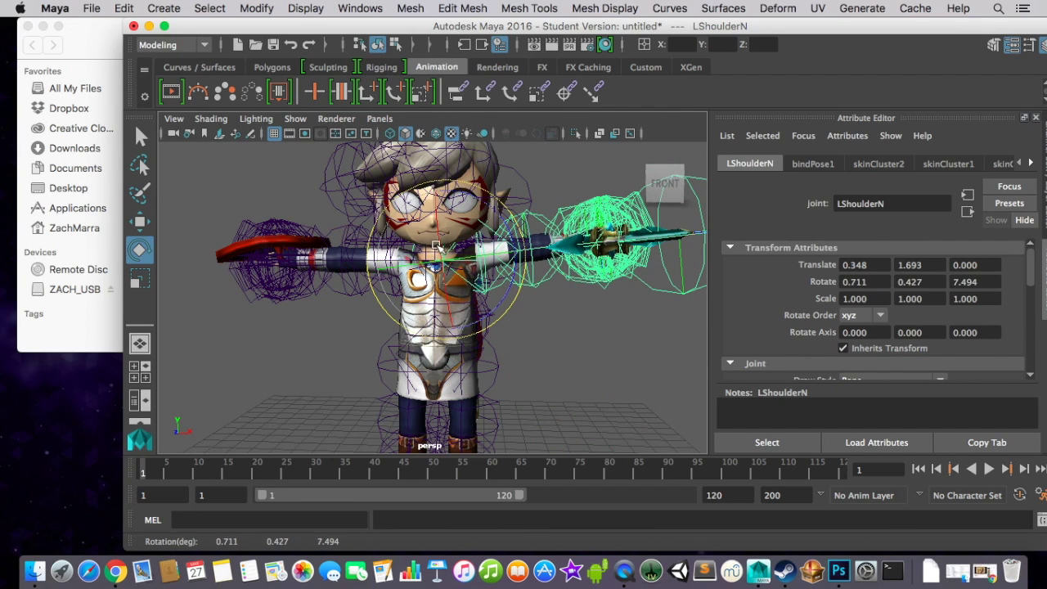
pyautogui.moveTo(438, 250); pyautogui.dragTo(434, 281)
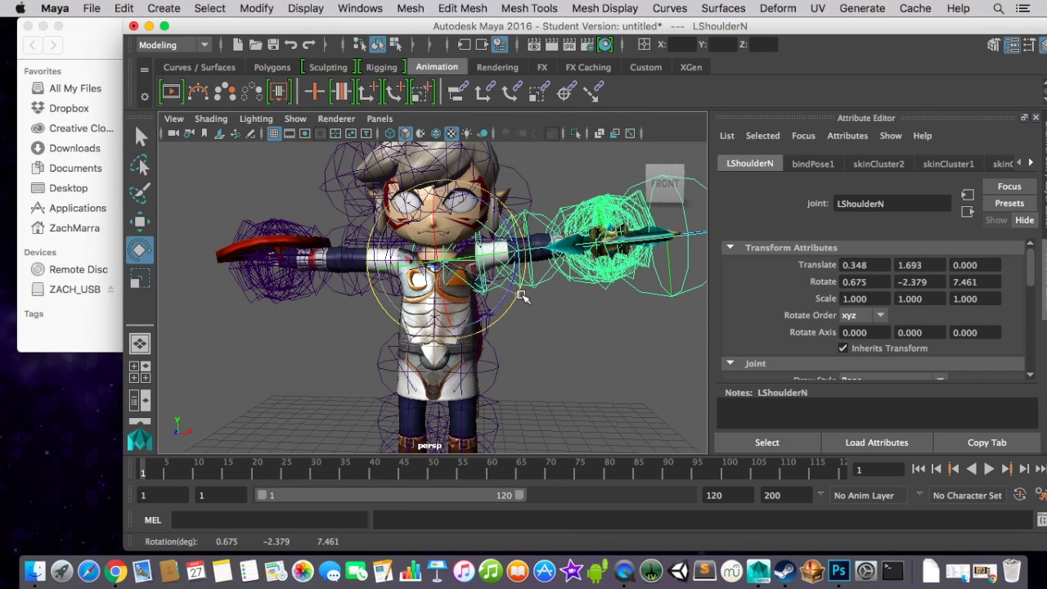
pyautogui.moveTo(516, 305); pyautogui.dragTo(520, 311)
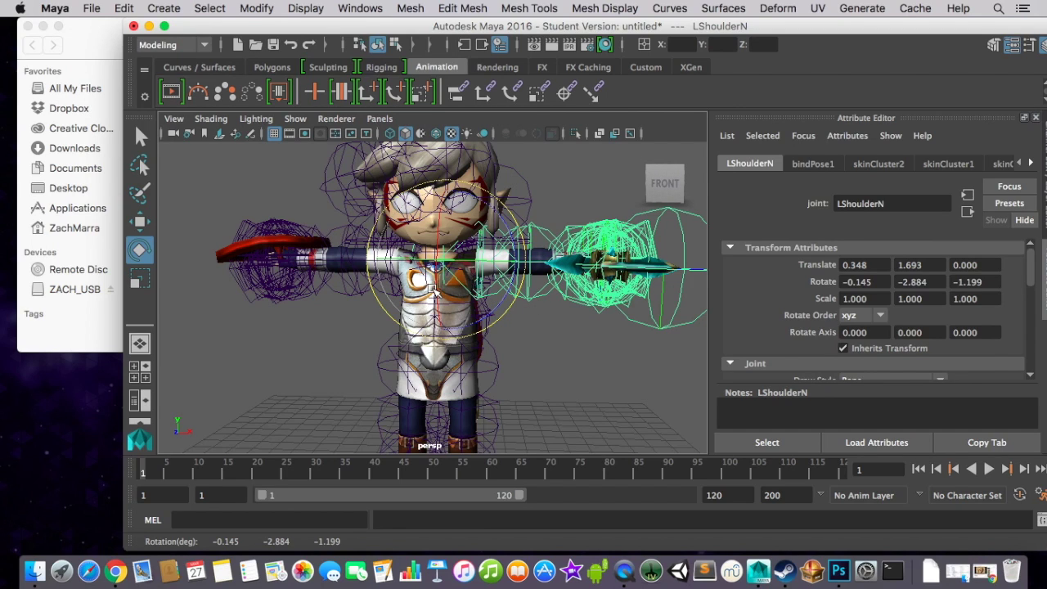
pyautogui.moveTo(435, 291); pyautogui.dragTo(425, 214)
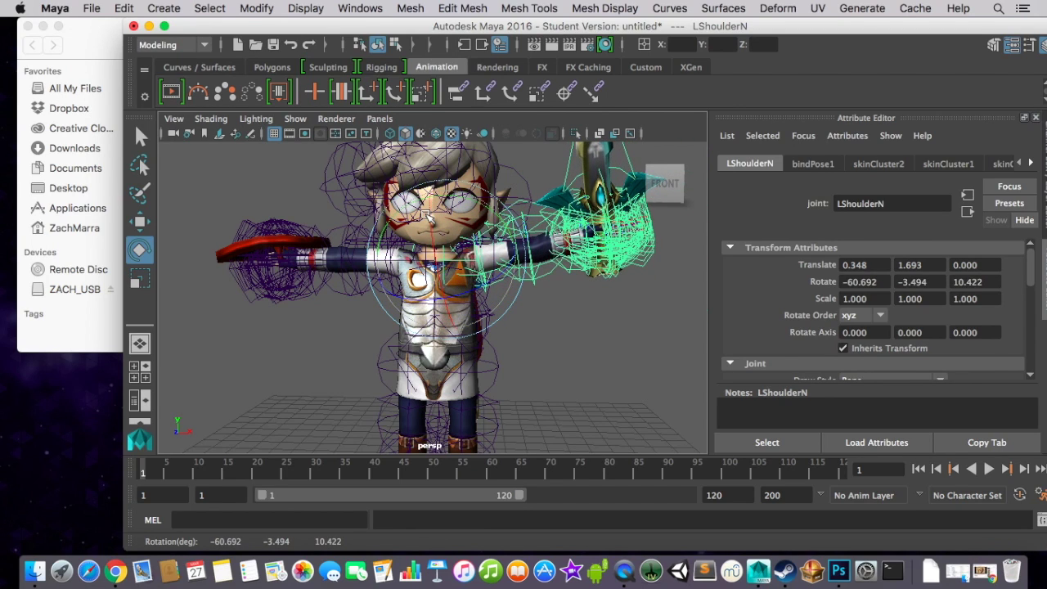
pyautogui.moveTo(458, 274); pyautogui.dragTo(524, 276)
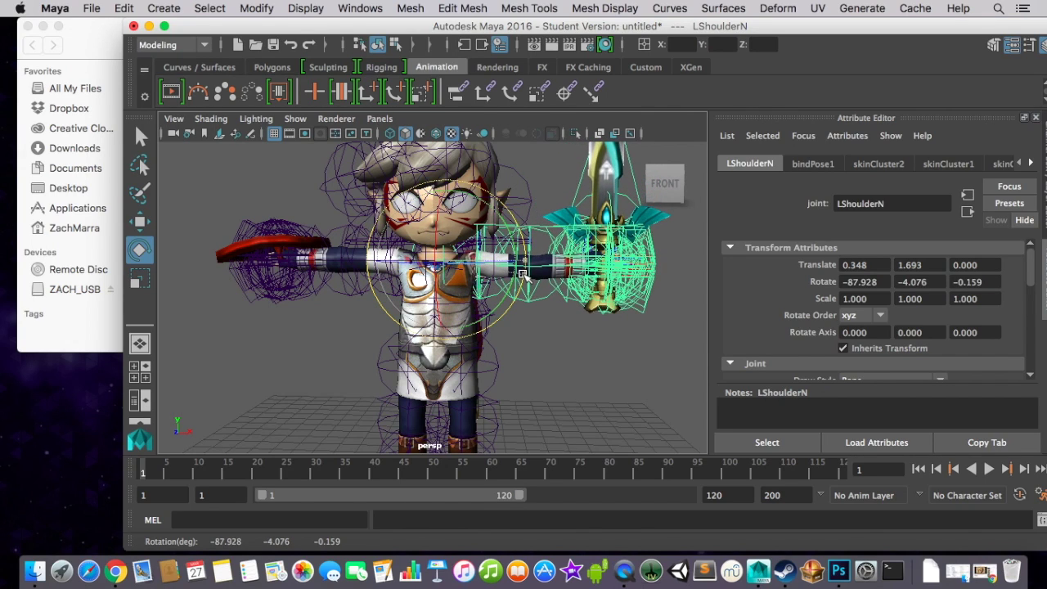
pyautogui.moveTo(456, 264); pyautogui.dragTo(409, 261)
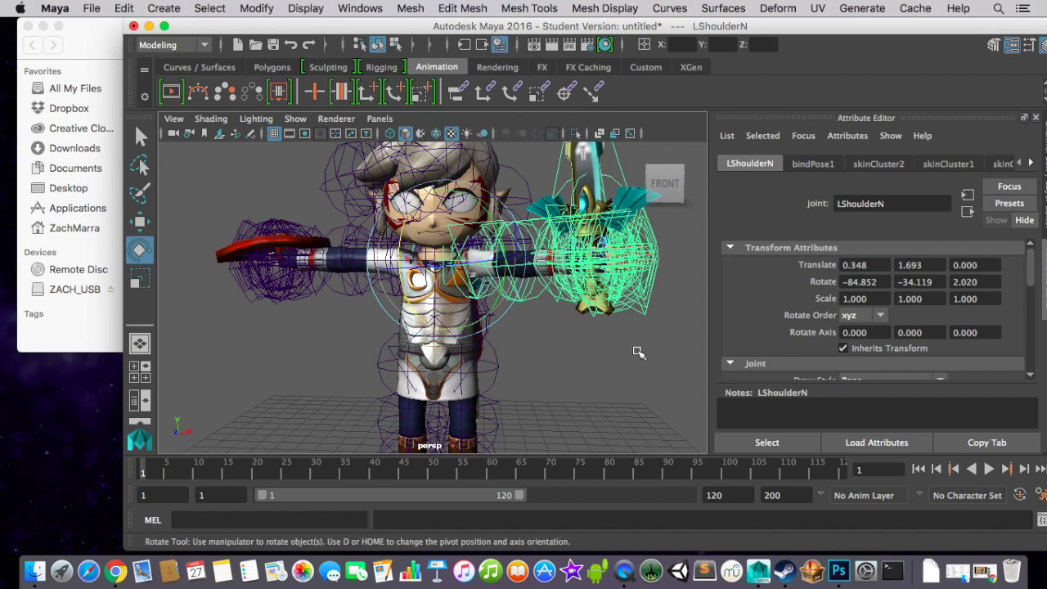
pyautogui.click(646, 355)
pyautogui.keyDown('alt'); pyautogui.moveTo(659, 355); pyautogui.dragTo(477, 327); pyautogui.keyUp('alt')
pyautogui.keyDown('alt'); pyautogui.moveTo(666, 315); pyautogui.dragTo(606, 328); pyautogui.keyUp('alt')
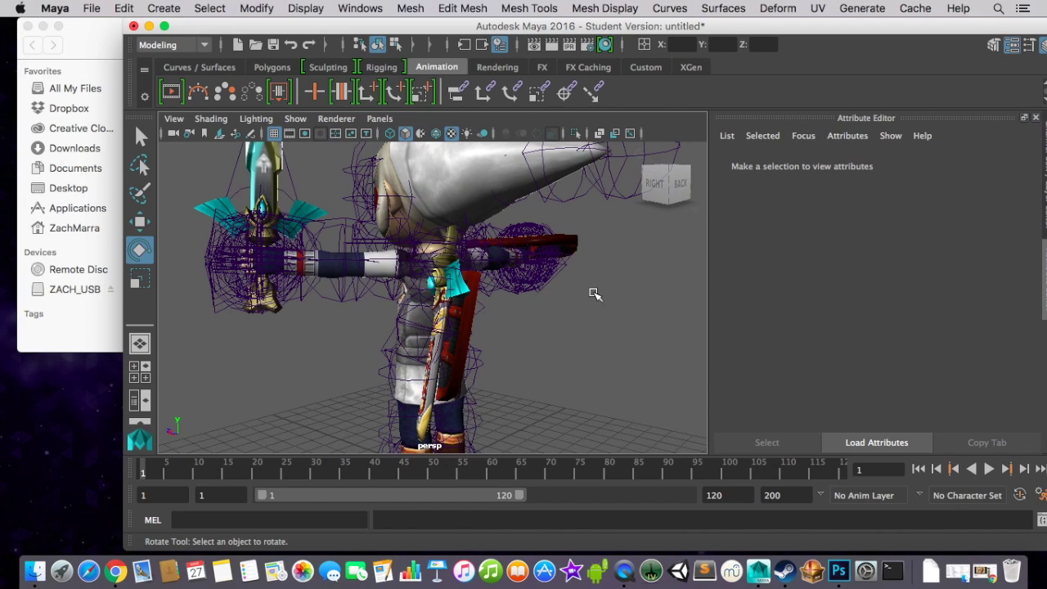
# Try raising the arm at the LShoulderJ joint, undoing the unwanted free rotation
pyautogui.click(372, 272)
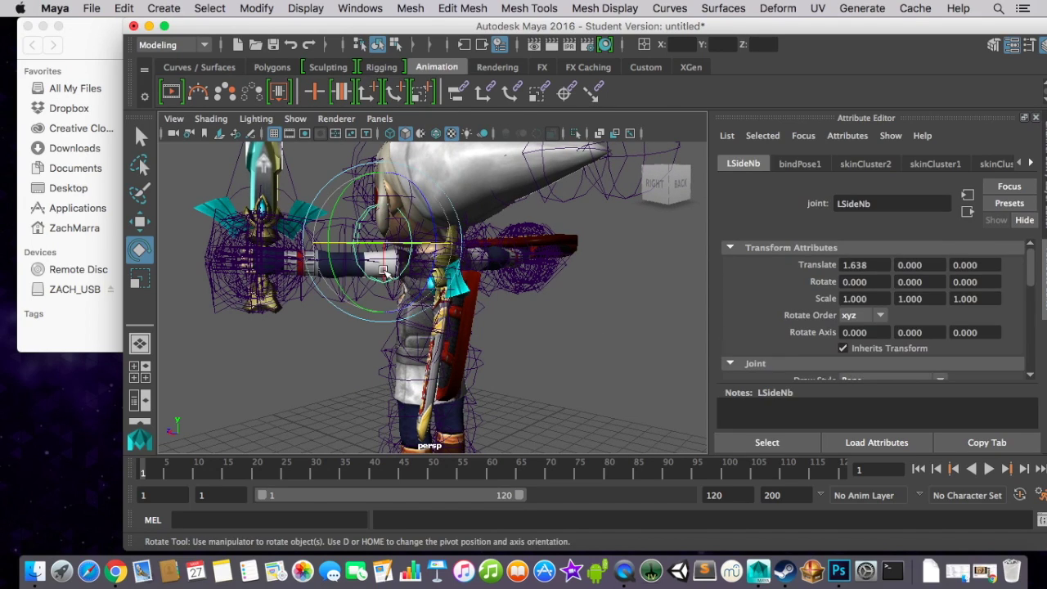
pyautogui.click(327, 329)
pyautogui.click(357, 277)
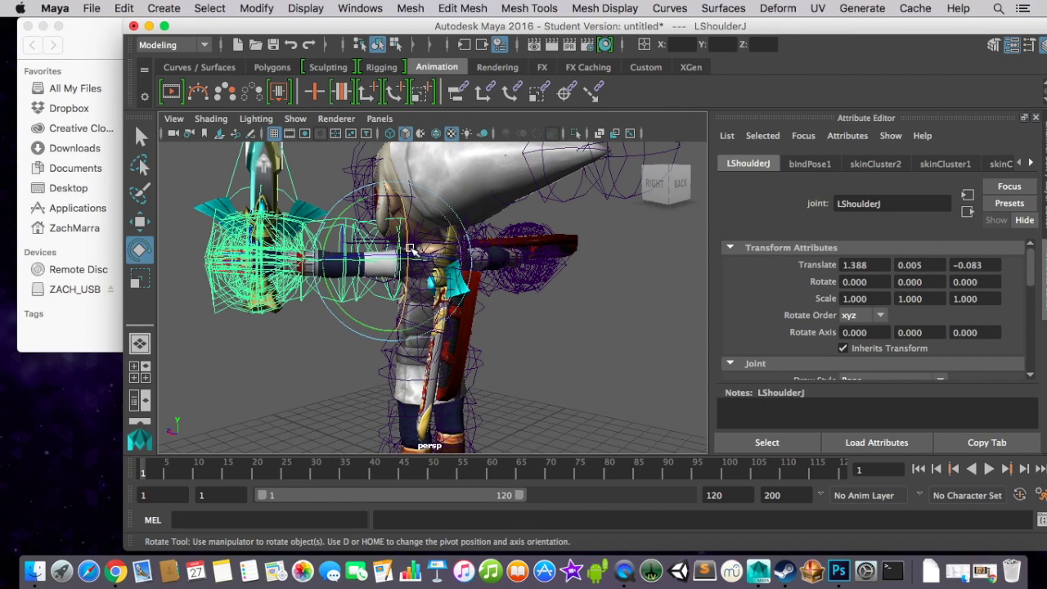
pyautogui.moveTo(391, 245); pyautogui.dragTo(427, 255)
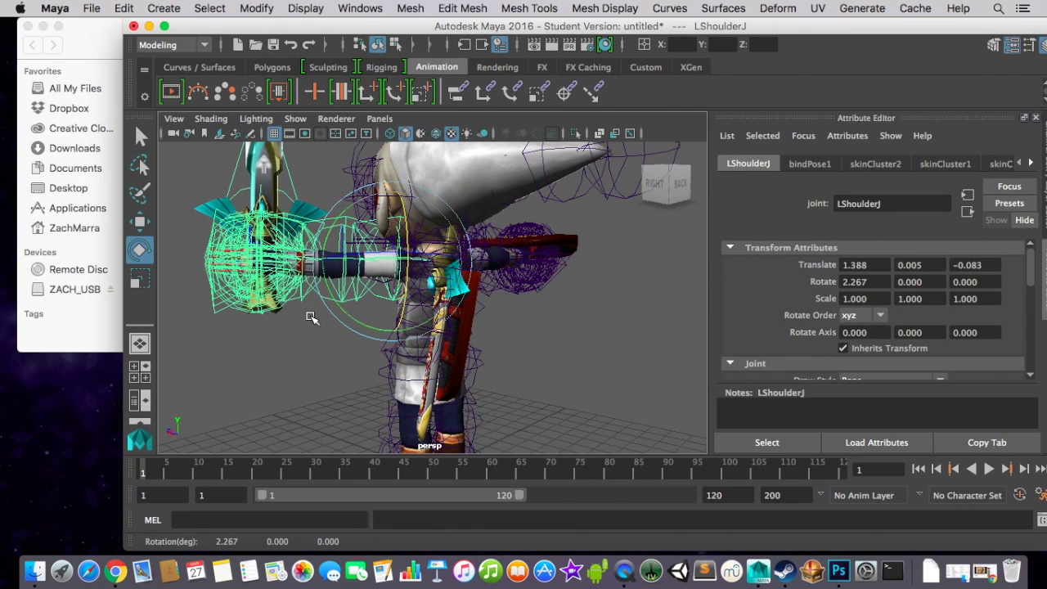
pyautogui.click(311, 319)
pyautogui.click(352, 272)
pyautogui.moveTo(352, 271); pyautogui.dragTo(636, 306)
pyautogui.hotkey('ctrl', 'z')
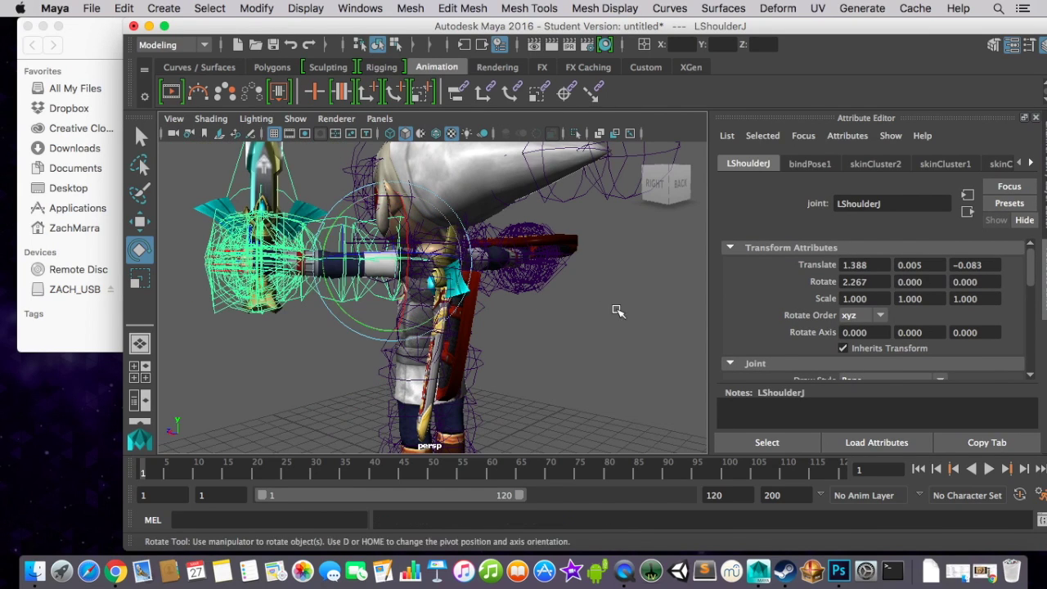
pyautogui.click(619, 310)
pyautogui.click(360, 270)
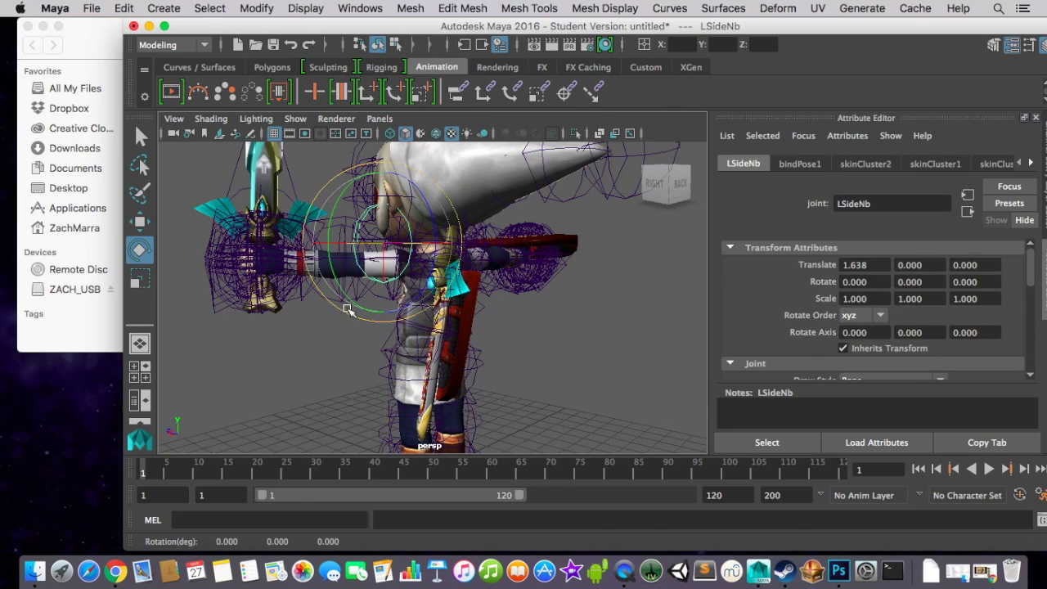
pyautogui.click(339, 339)
pyautogui.keyDown('alt'); pyautogui.moveTo(339, 338); pyautogui.dragTo(599, 313); pyautogui.keyUp('alt')
# Rotate the LArmJ joint to turn the left arm
pyautogui.click(517, 260)
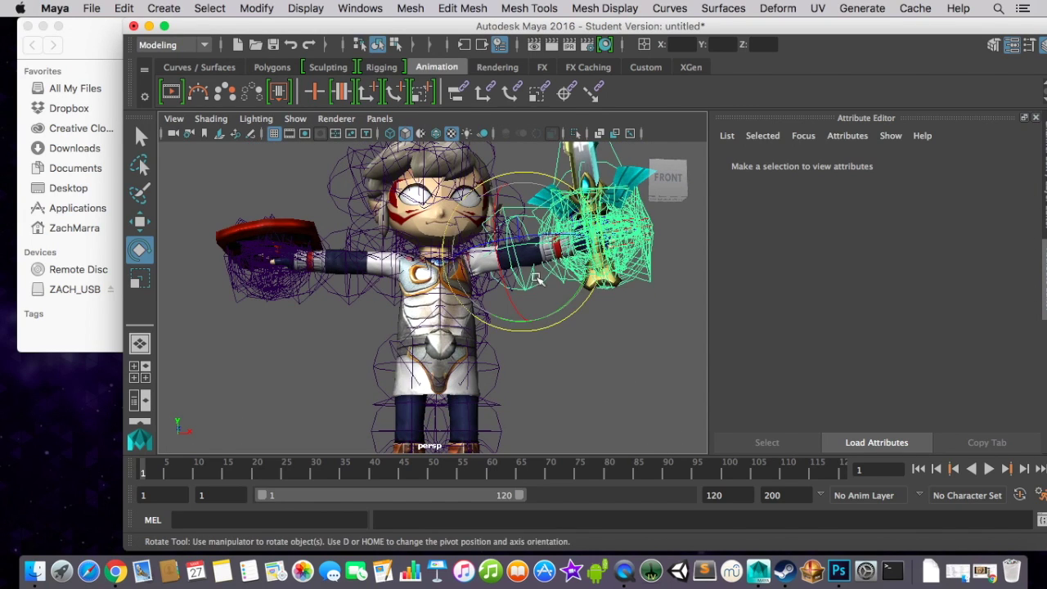
pyautogui.moveTo(511, 270); pyautogui.dragTo(593, 266)
pyautogui.click(646, 245)
# Swing LShoulderJ forward to -22.416, 25.122, 2.716, angling the sword diagonally
pyautogui.keyDown('alt'); pyautogui.moveTo(647, 246); pyautogui.dragTo(458, 253); pyautogui.keyUp('alt')
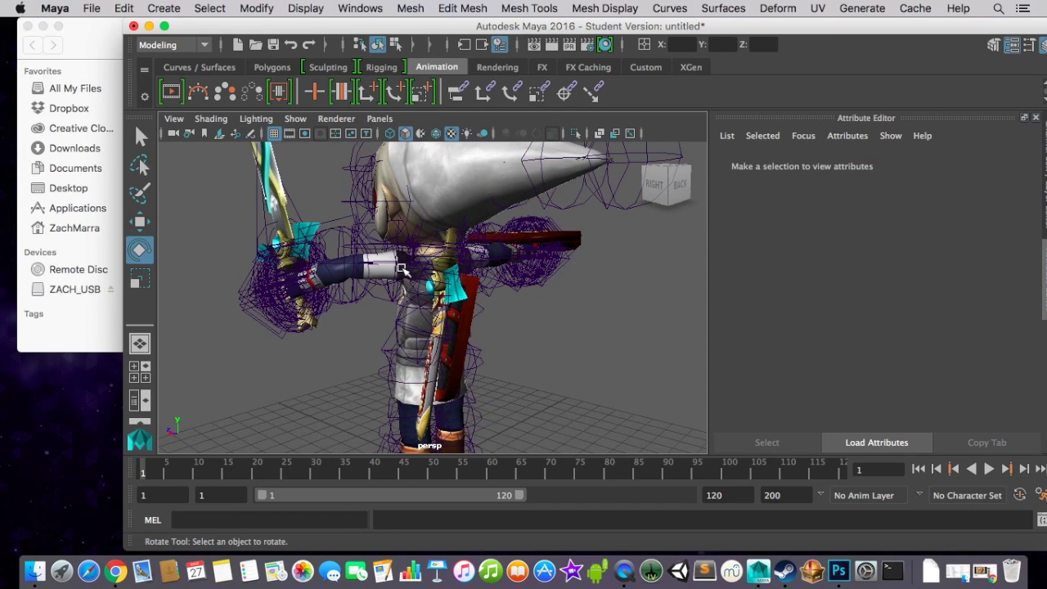
pyautogui.click(395, 261)
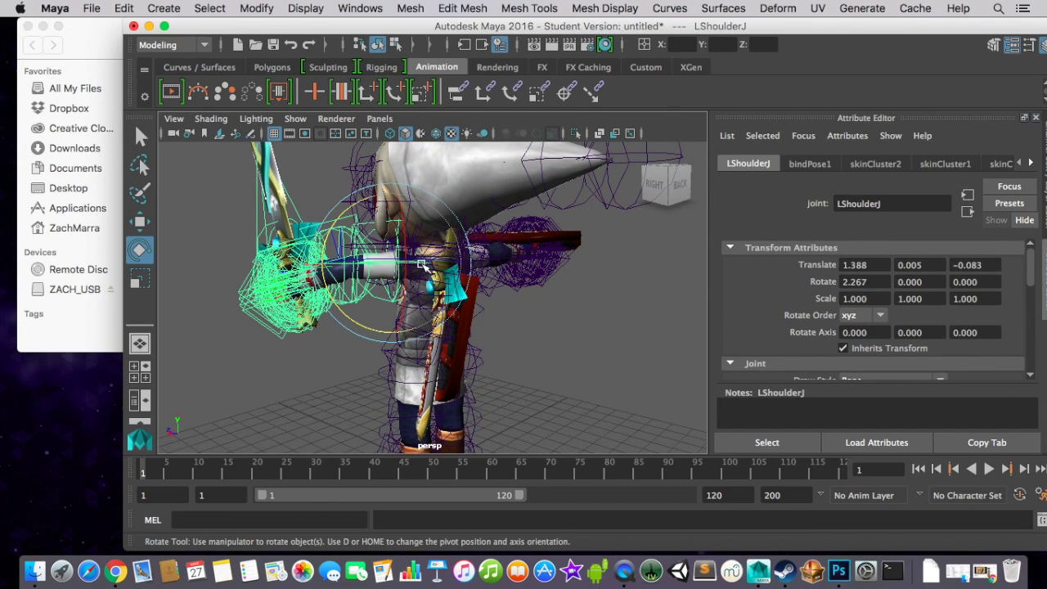
pyautogui.moveTo(396, 261); pyautogui.dragTo(441, 193)
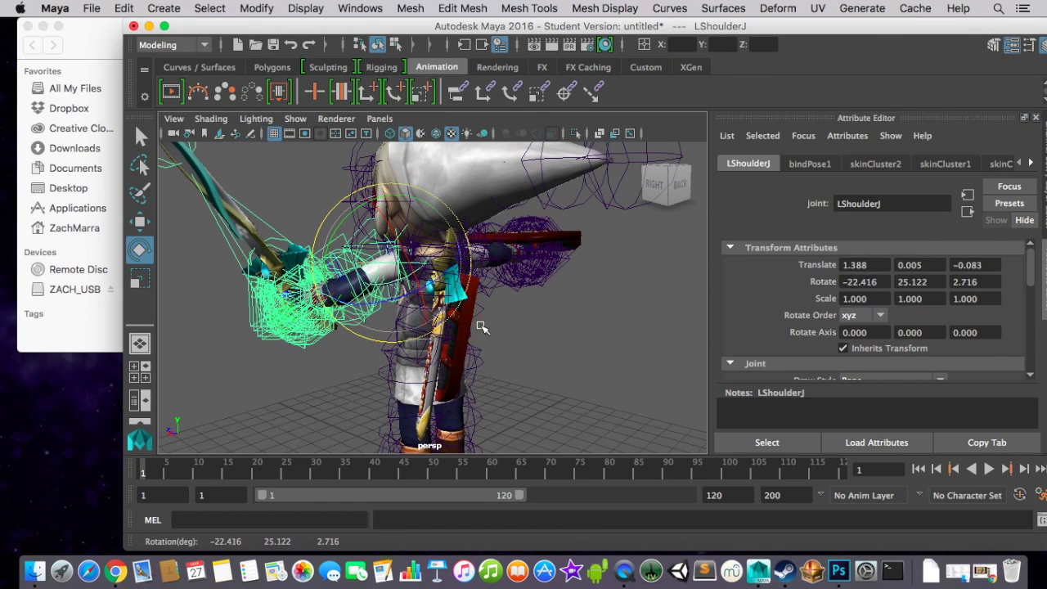
pyautogui.click(498, 337)
pyautogui.keyDown('alt'); pyautogui.moveTo(499, 337); pyautogui.dragTo(572, 327); pyautogui.keyUp('alt')
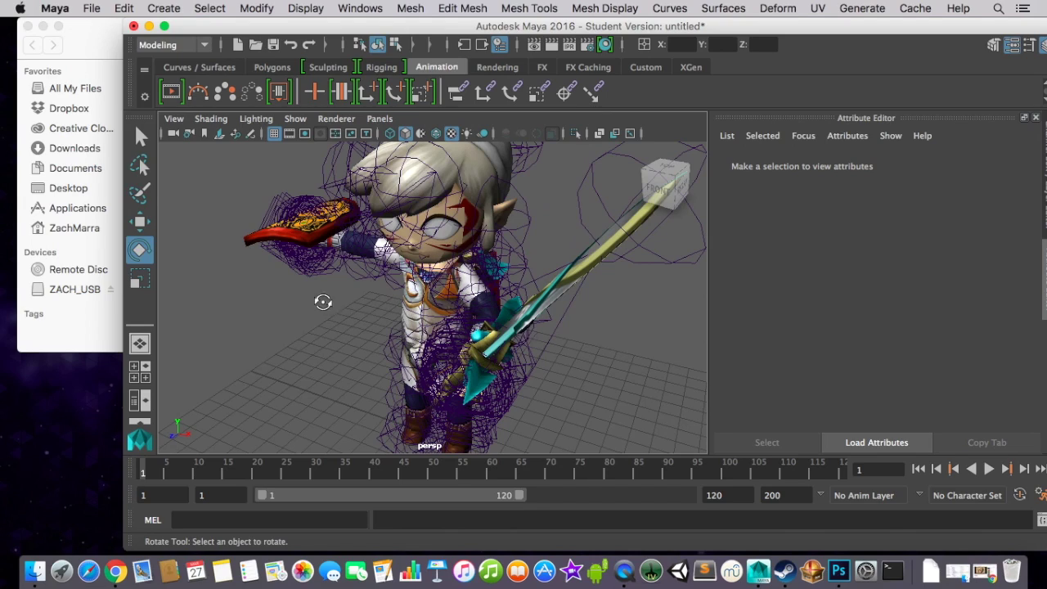
# Rotate the LArmJ joint to swing the sword up diagonally
pyautogui.keyDown('alt'); pyautogui.moveTo(322, 302); pyautogui.dragTo(484, 286); pyautogui.keyUp('alt')
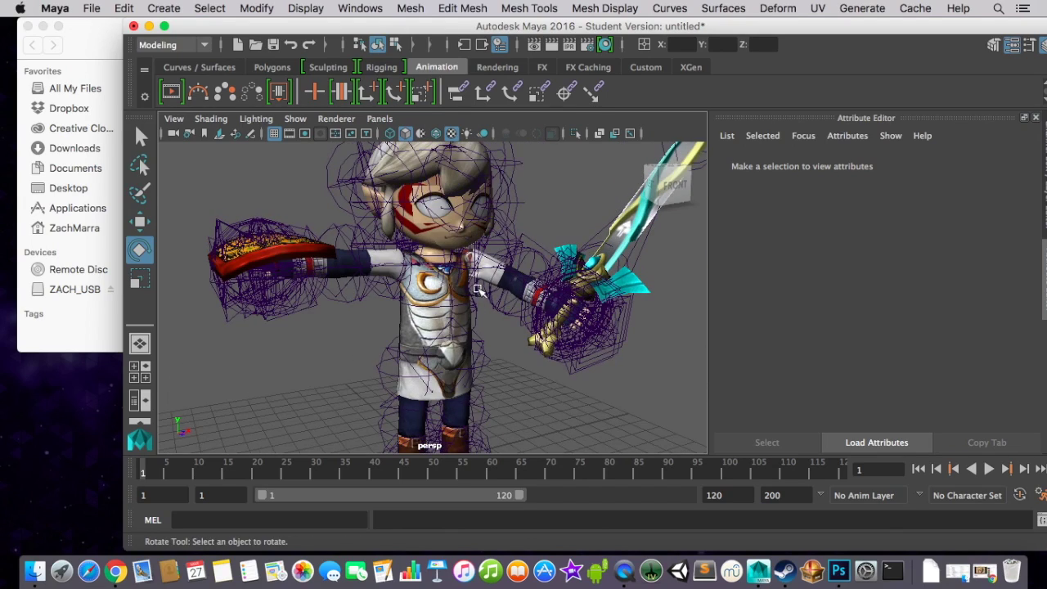
pyautogui.click(524, 263)
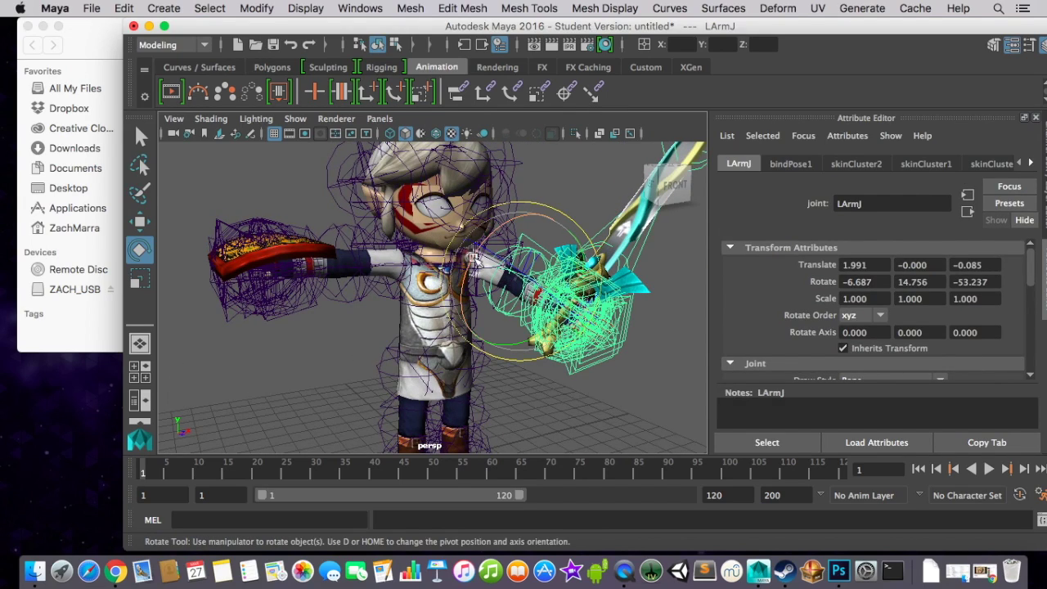
pyautogui.moveTo(524, 263); pyautogui.dragTo(416, 339)
# Rotate the RArmJ joint so the shield sits in front of the chest facing the camera
pyautogui.click(409, 318)
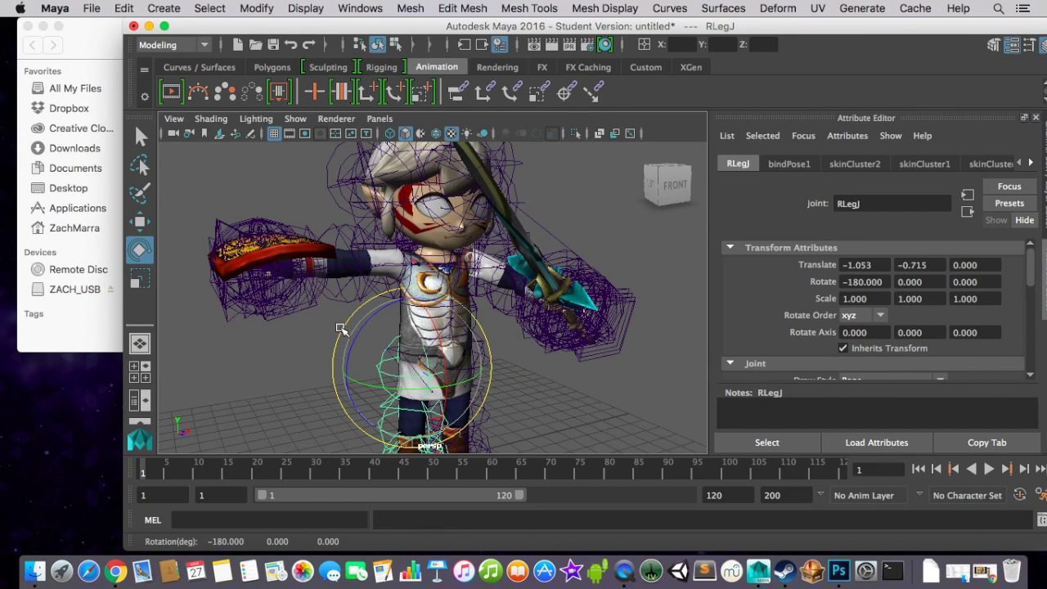
pyautogui.click(304, 327)
pyautogui.keyDown('alt'); pyautogui.moveTo(304, 327); pyautogui.dragTo(458, 253); pyautogui.keyUp('alt')
pyautogui.click(470, 392)
pyautogui.moveTo(357, 323); pyautogui.dragTo(217, 399)
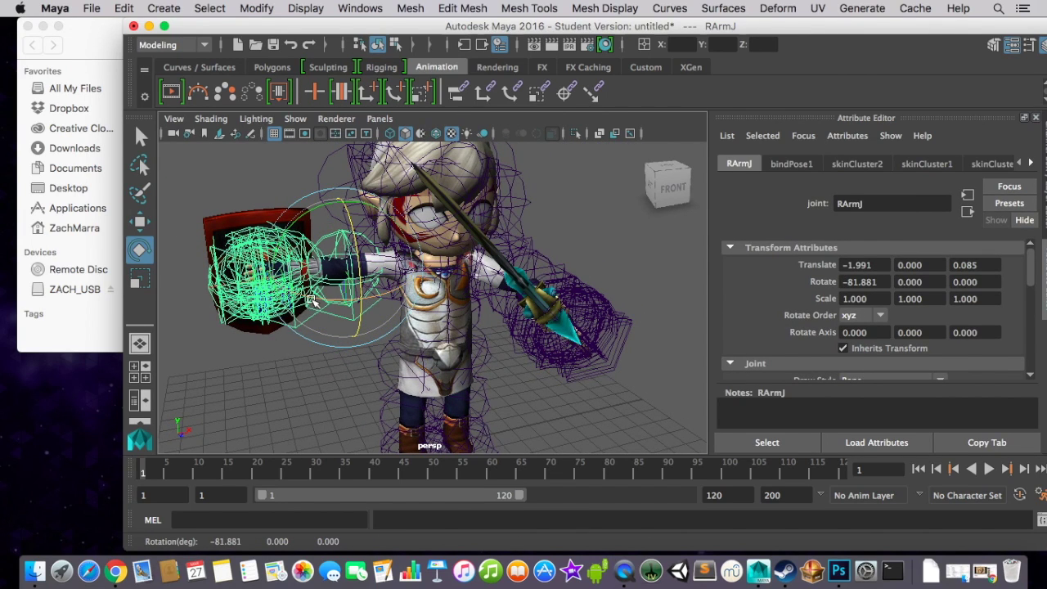
pyautogui.moveTo(315, 308); pyautogui.dragTo(540, 319)
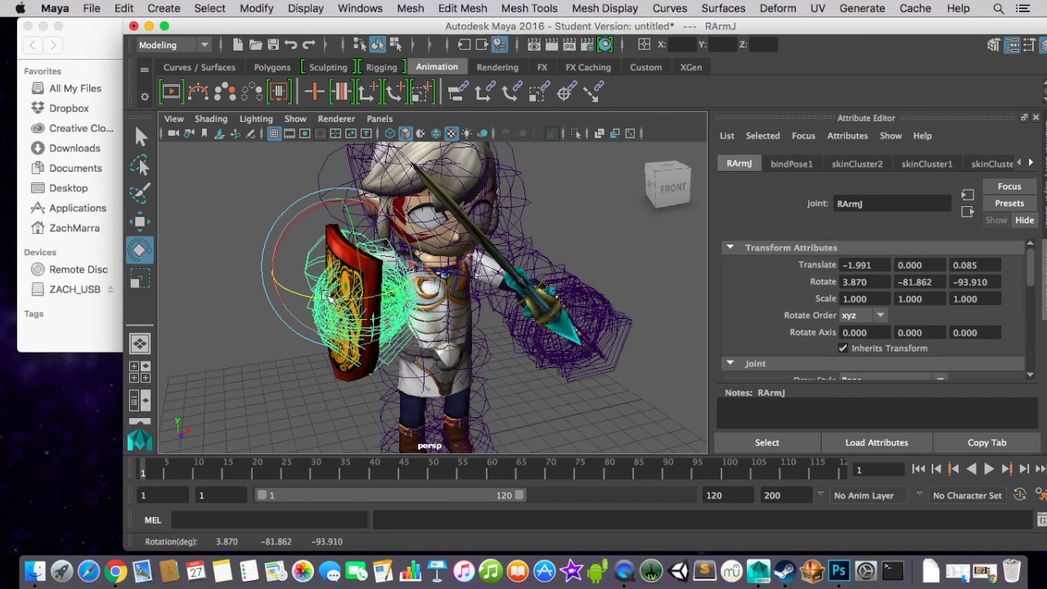
pyautogui.moveTo(326, 299); pyautogui.dragTo(223, 362)
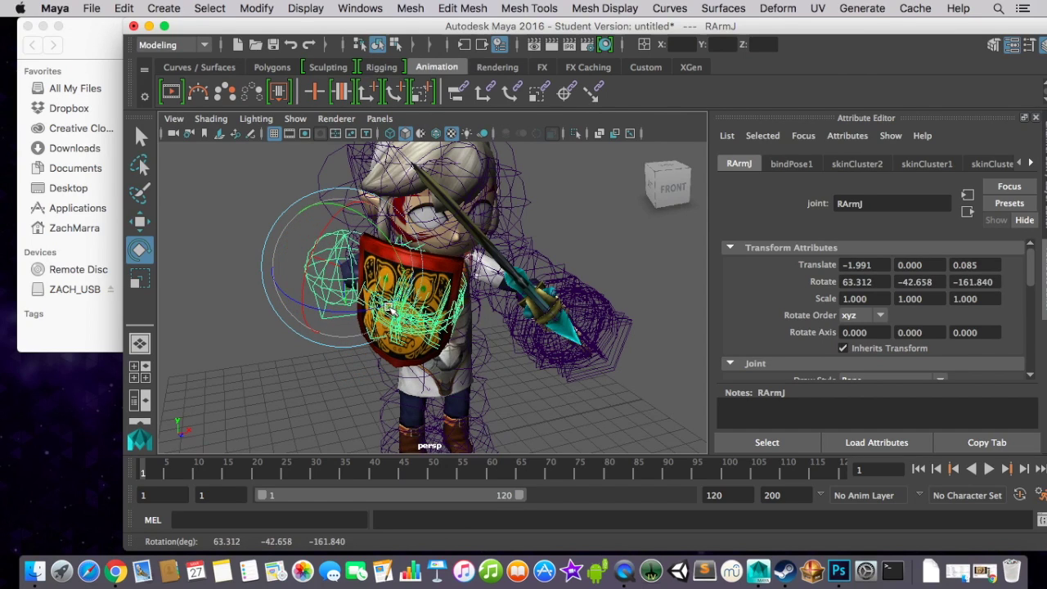
pyautogui.click(271, 371)
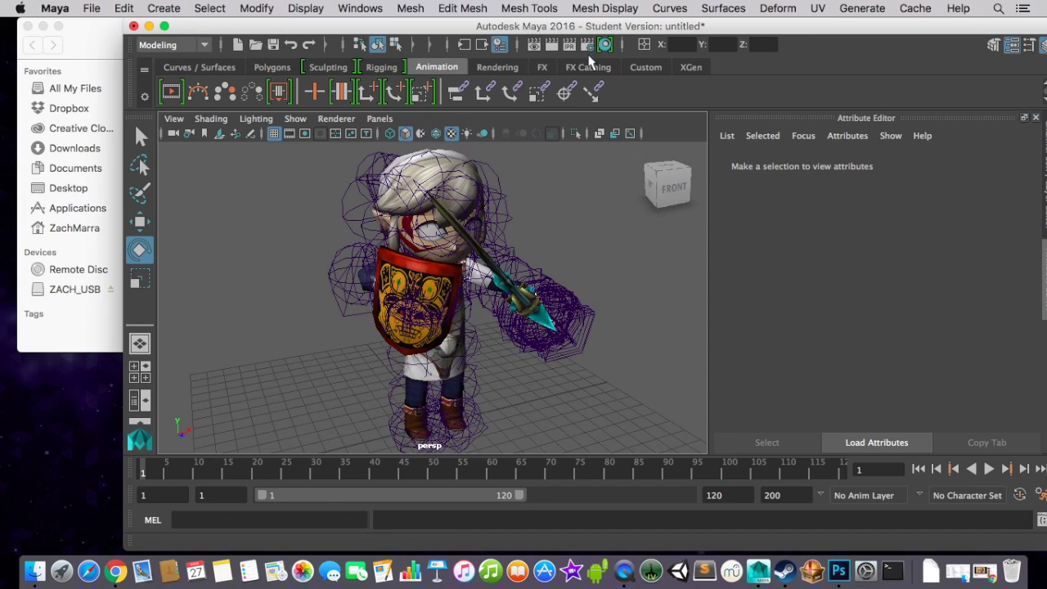
# Render the current frame of the posed Toon Link with Maya Software
pyautogui.click(570, 47)
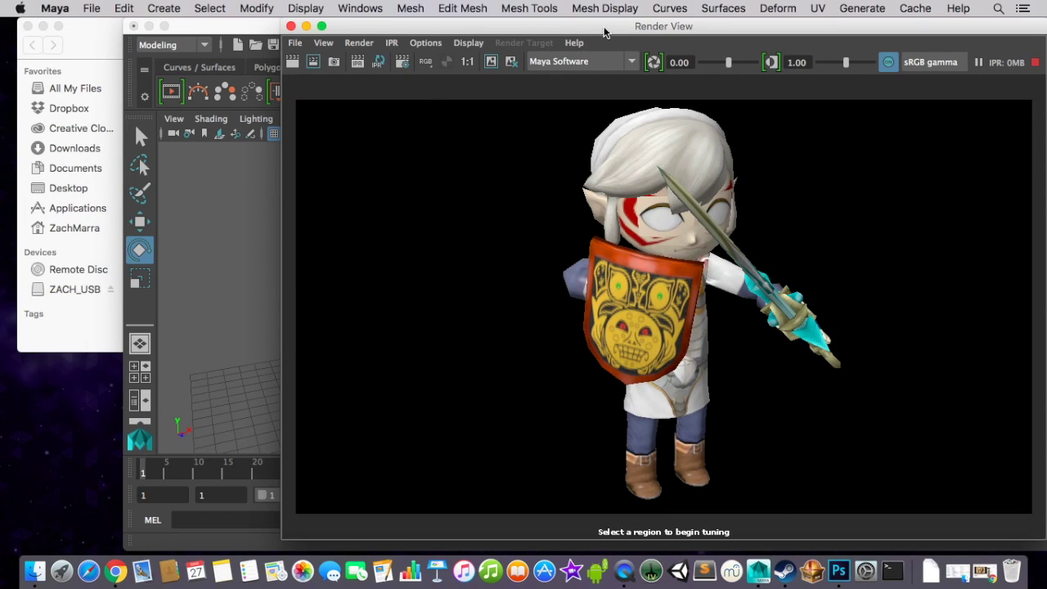
# Save the scene, accepting the Student Version file prompt
pyautogui.moveTo(604, 32); pyautogui.dragTo(457, 29)
pyautogui.press('super+s')
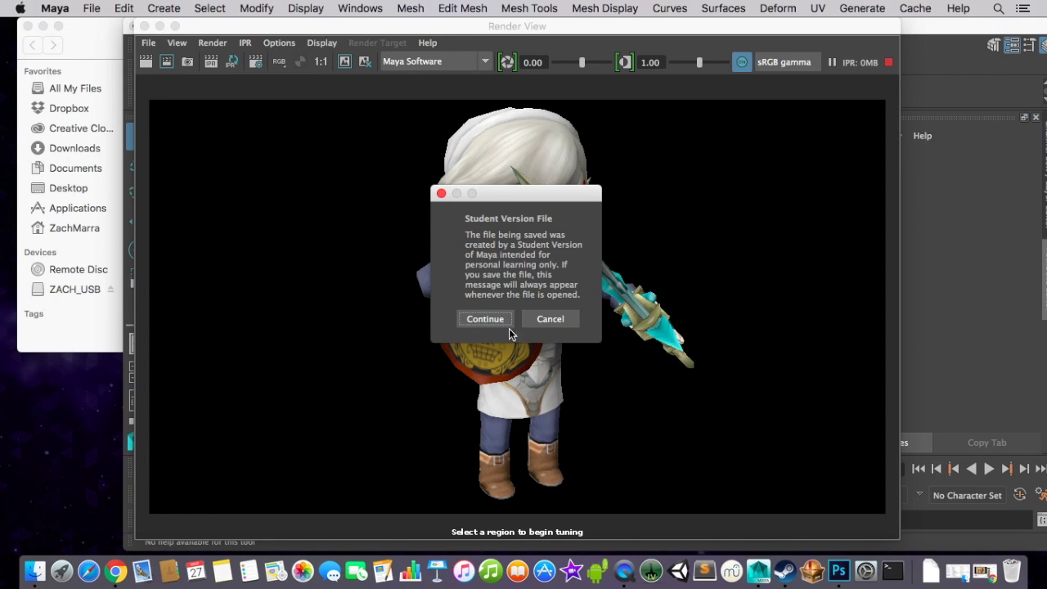
pyautogui.click(486, 319)
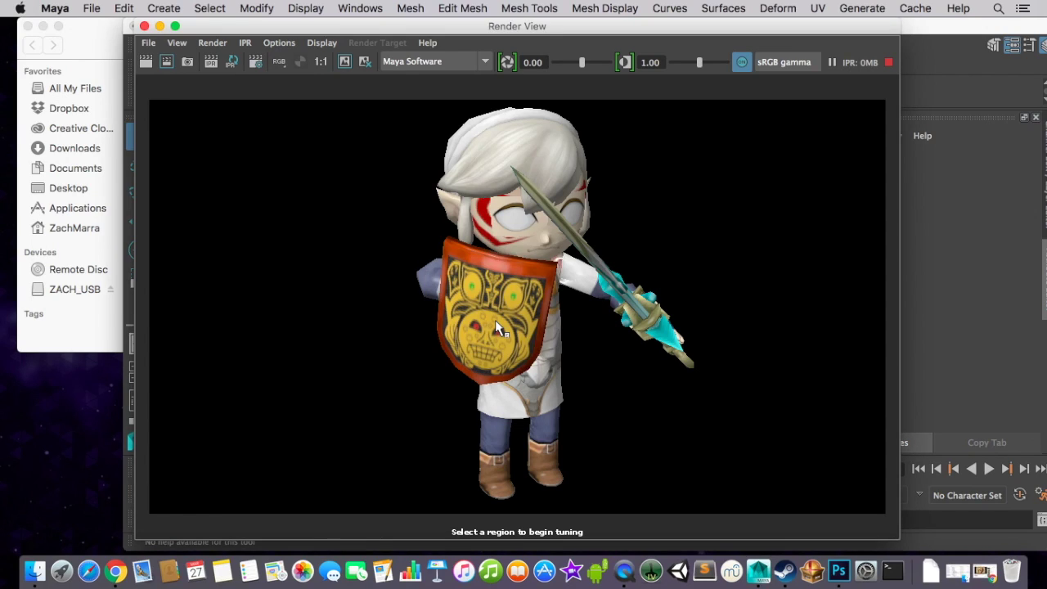
# Reposition Render View as the render finishes, then close the crash error report
pyautogui.moveTo(535, 25); pyautogui.dragTo(598, 29)
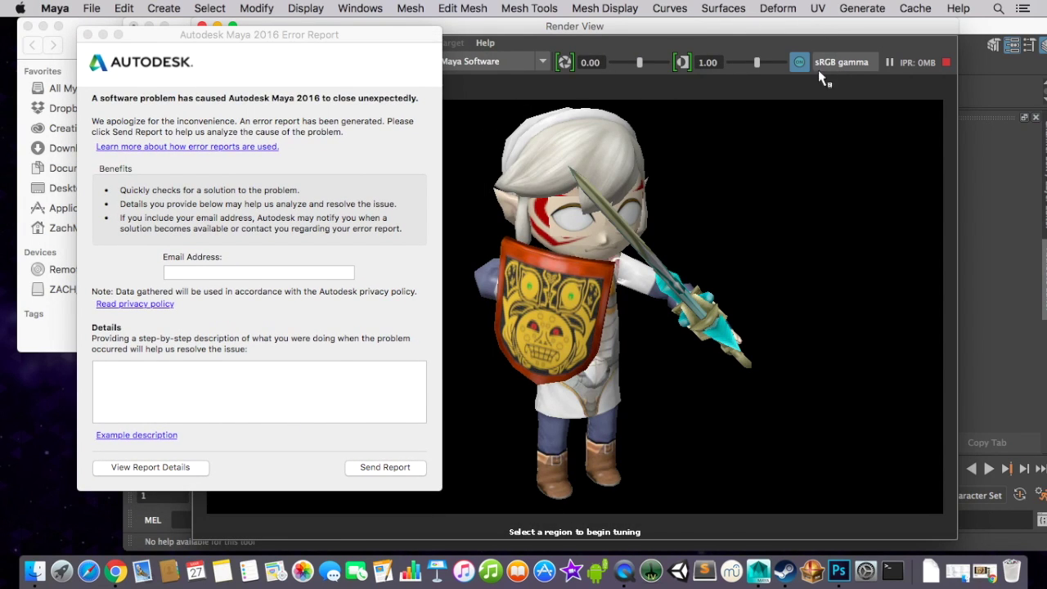
pyautogui.click(90, 34)
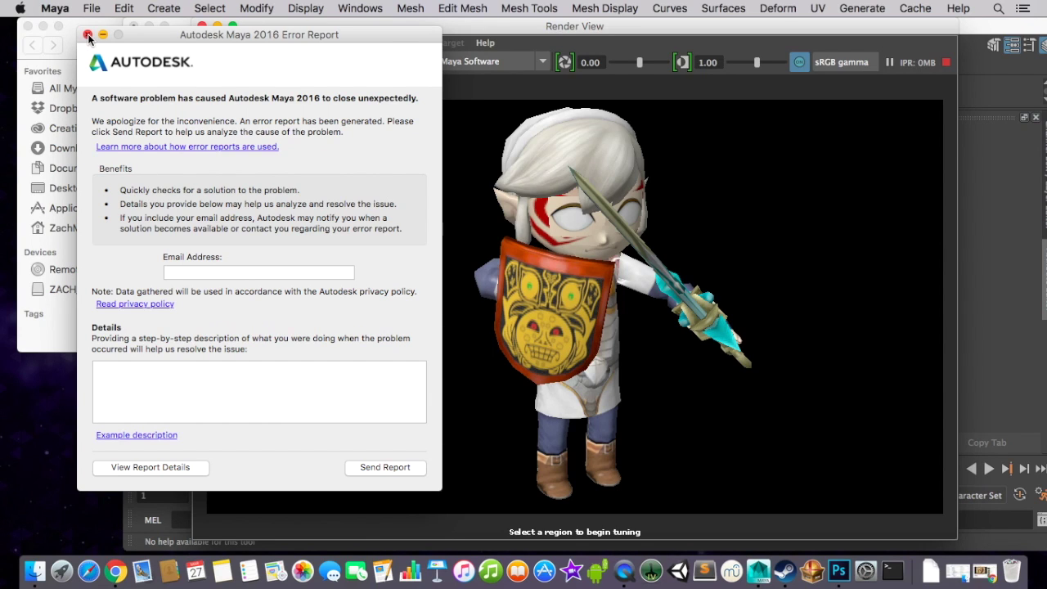
pyautogui.click(89, 35)
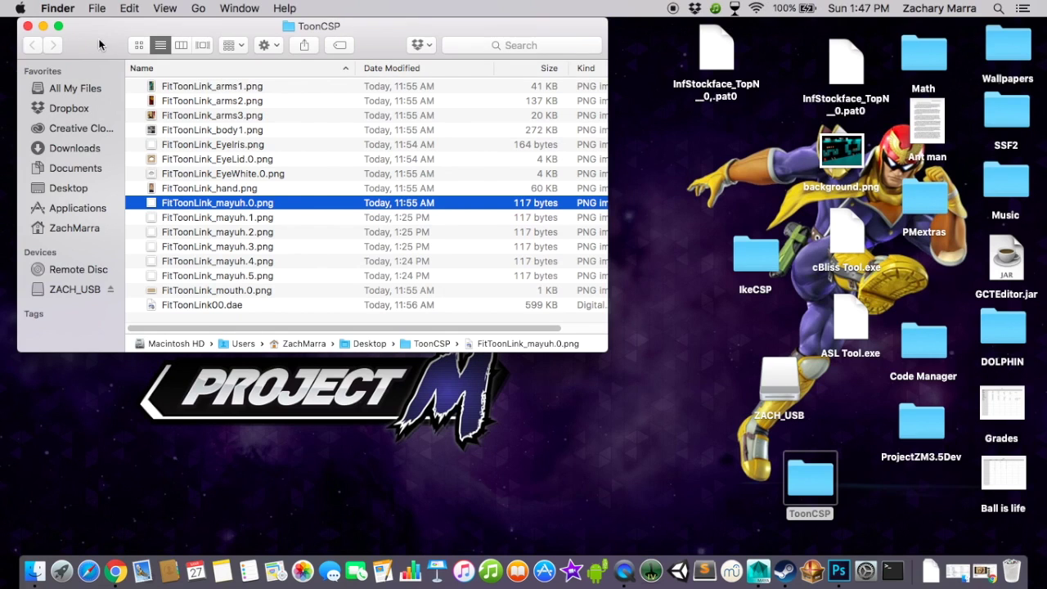
pyautogui.click(601, 389)
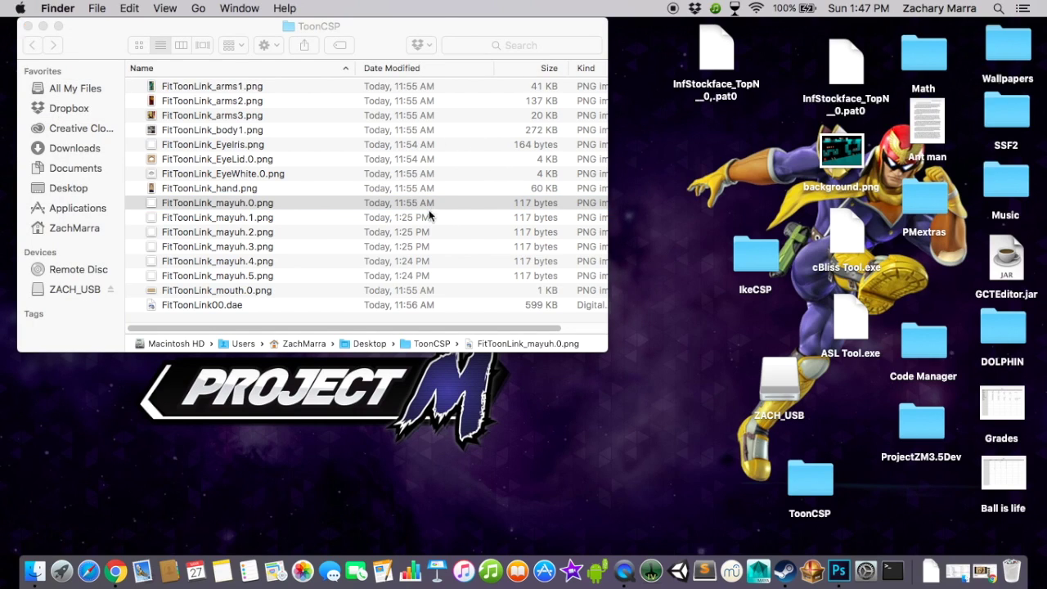